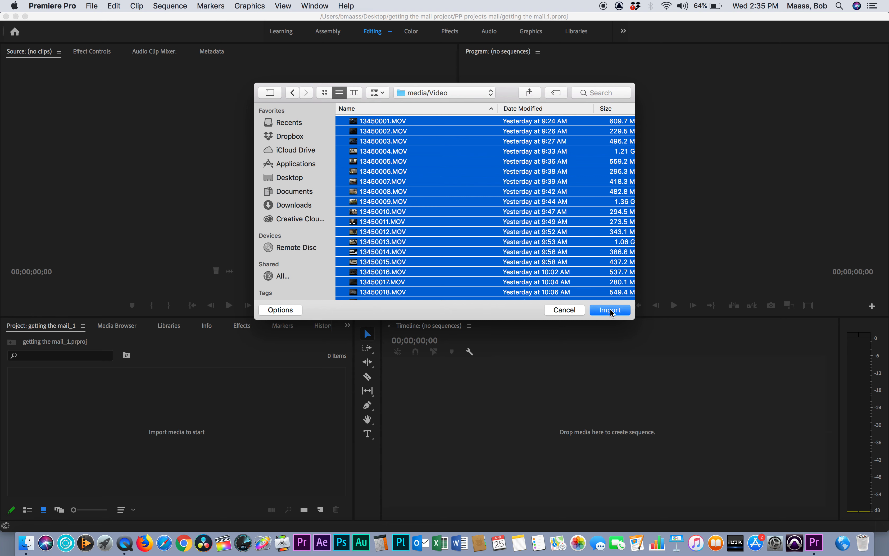
Import all the selected MOV clips from the media/Video folder into the project and select 13450001.MOV.
click(610, 310)
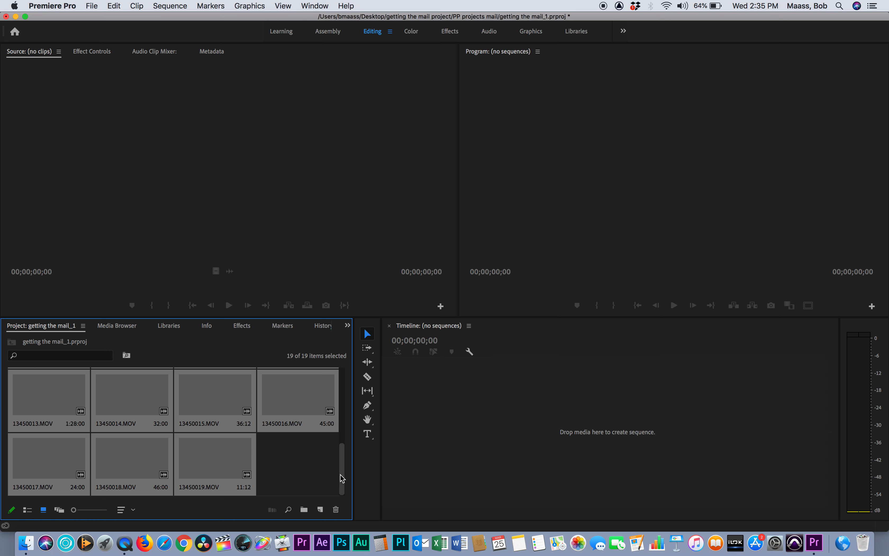
drag(341, 478, 342, 384)
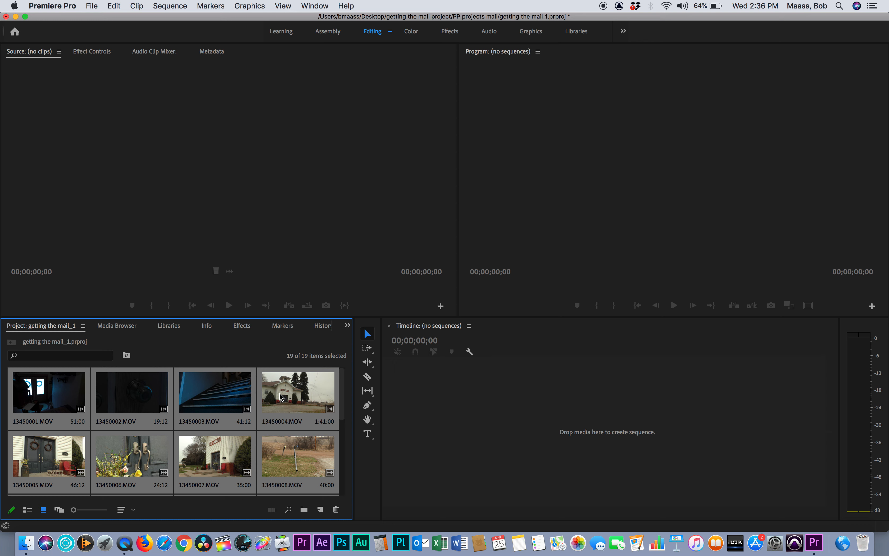
mouse_move(342, 384)
mouse_down()
mouse_move(333, 470)
mouse_move(332, 377)
mouse_up()
click(68, 392)
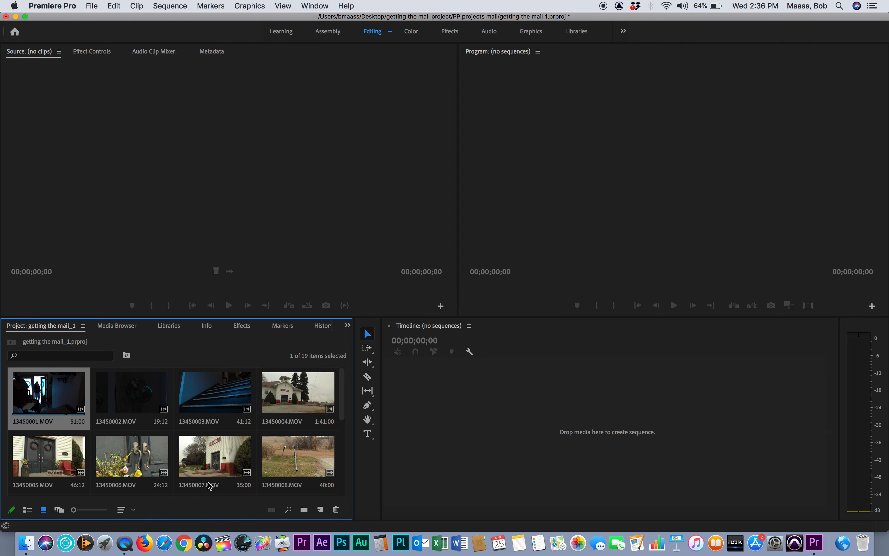
Sort the project clips by Media Start.
click(133, 510)
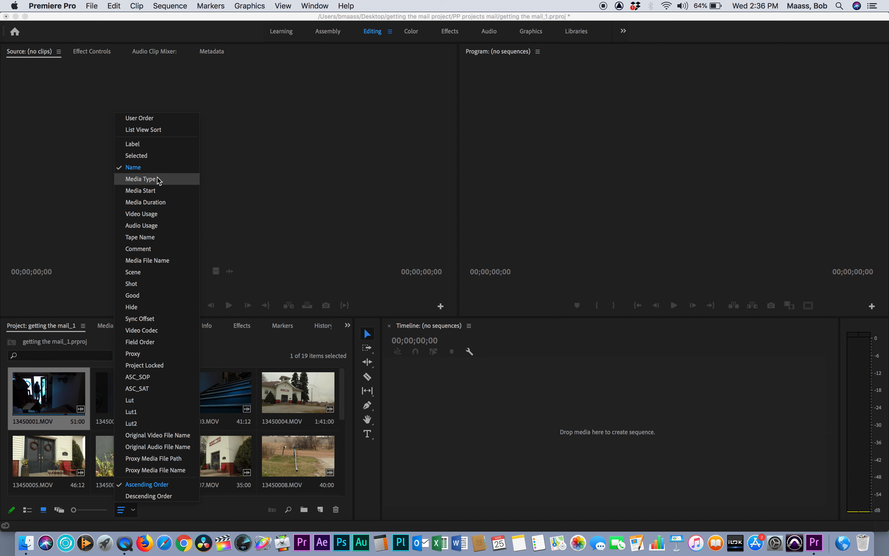
click(152, 189)
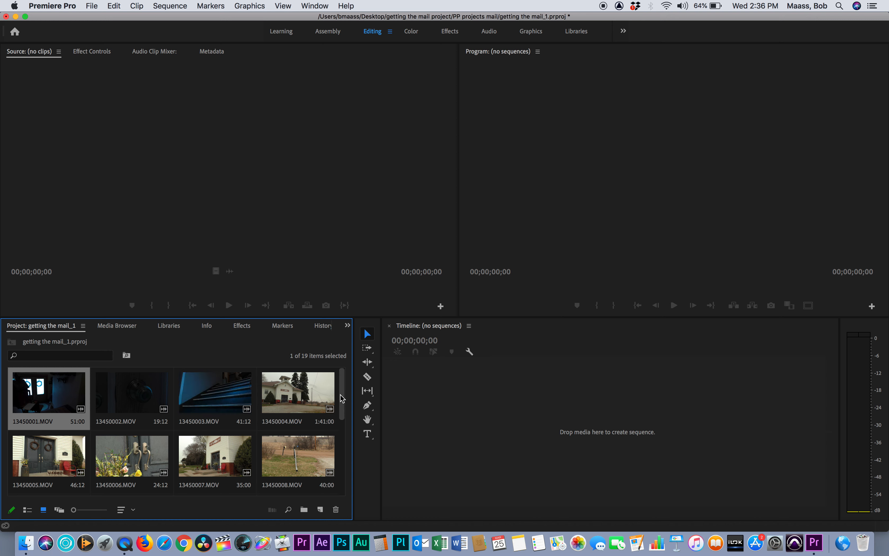
drag(341, 397, 337, 367)
Preview 13450001.MOV in the Source monitor and mark its In point at 13:34:52:11, before the man enters the frame.
double_click(53, 401)
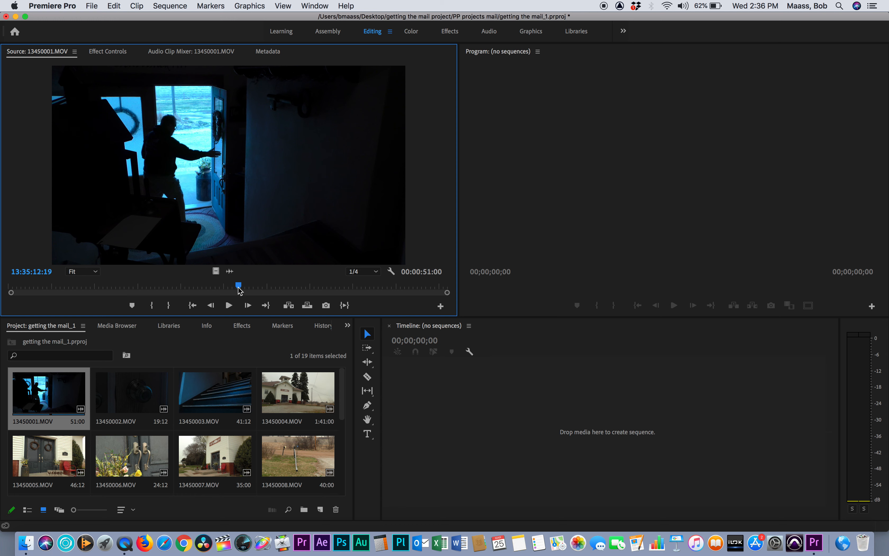
mouse_move(238, 287)
mouse_down()
mouse_move(150, 287)
mouse_move(249, 288)
mouse_up()
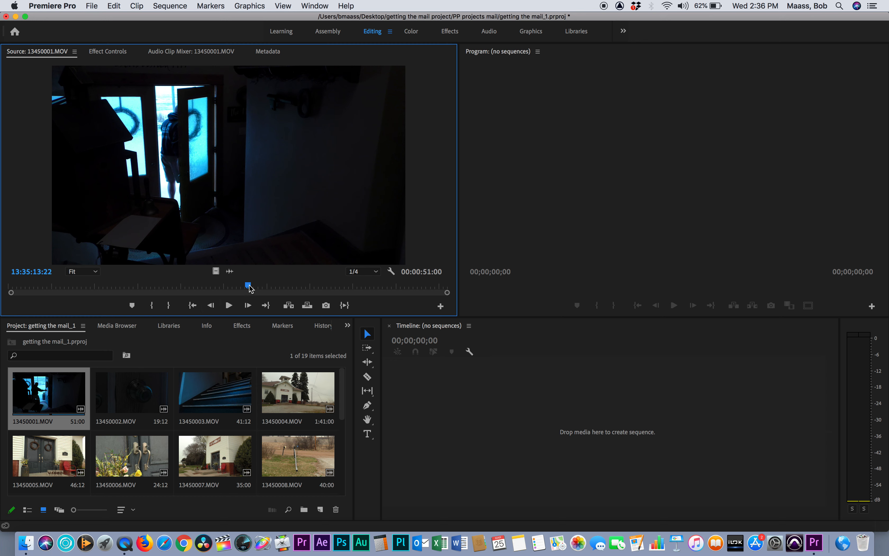
click(229, 305)
click(229, 305)
drag(256, 288, 63, 292)
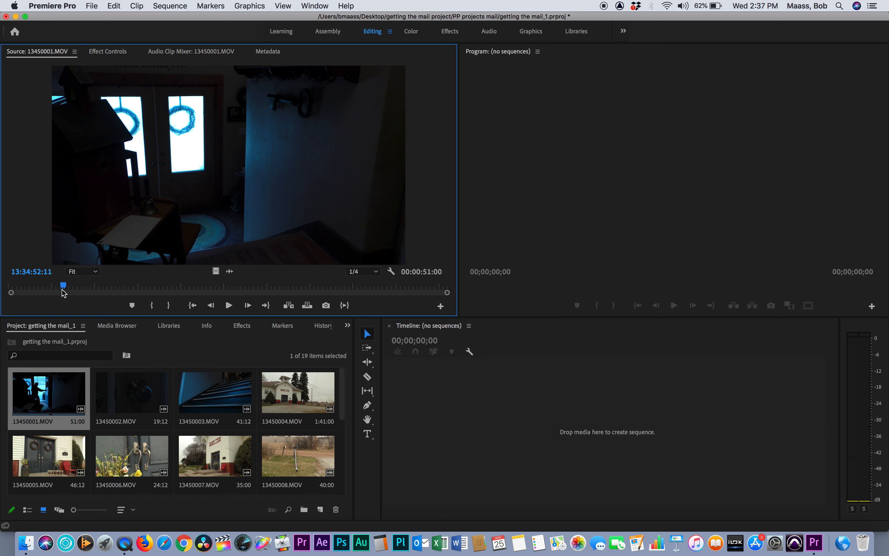
click(153, 308)
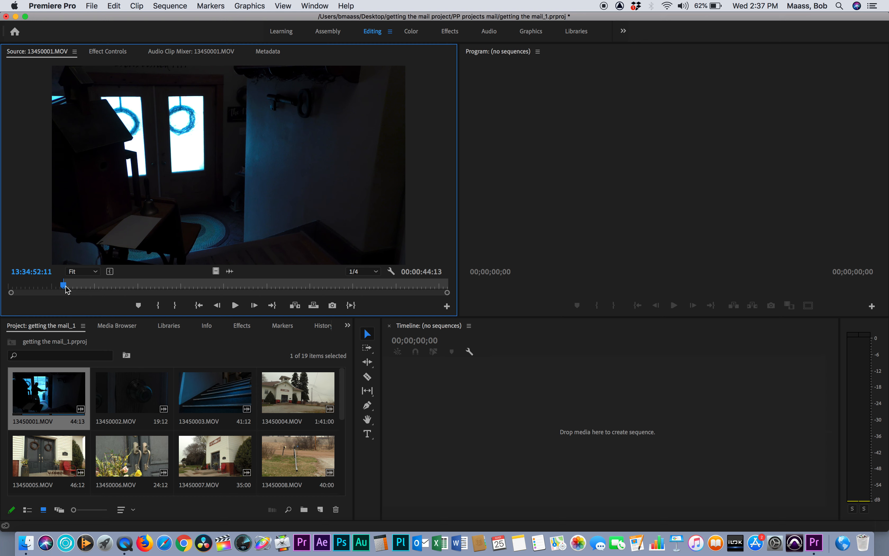
Play 13450001.MOV from the In point and try Out points at 13:35:03:12 and 13:35:07:01.
key(space)
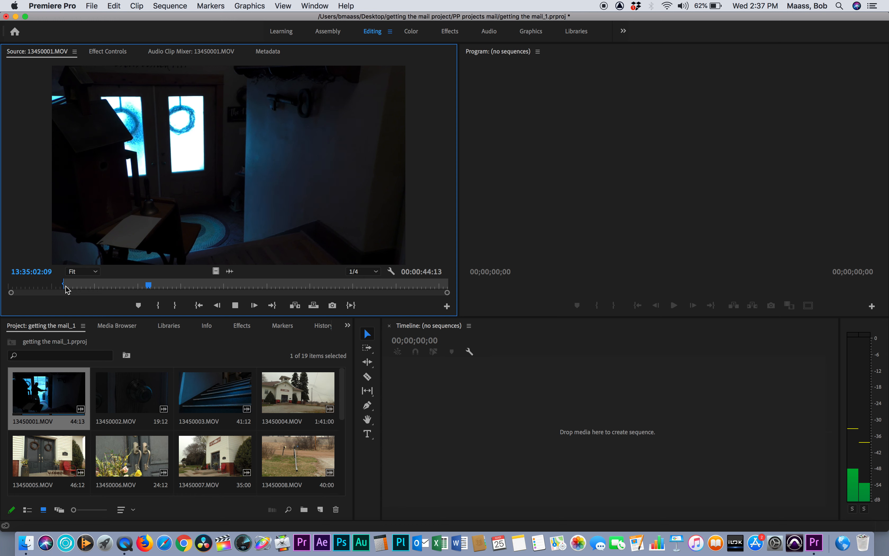
key(space)
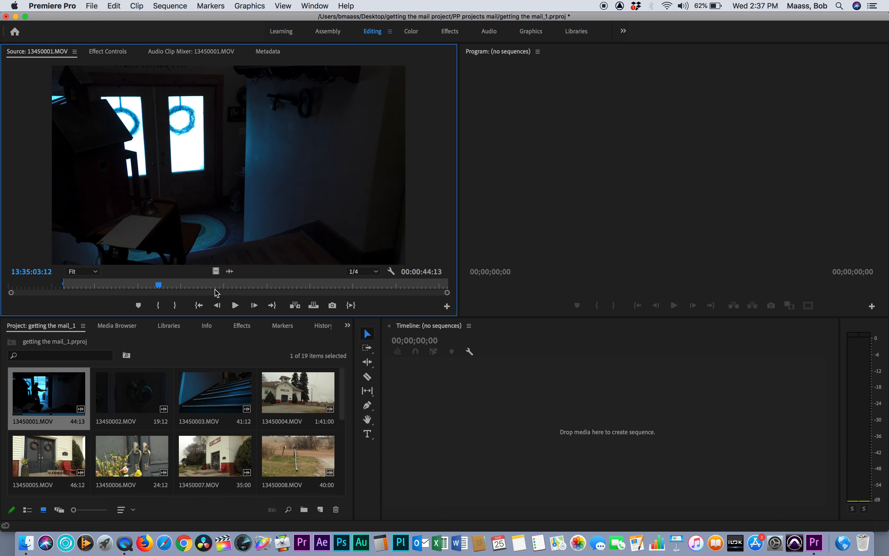
key(o)
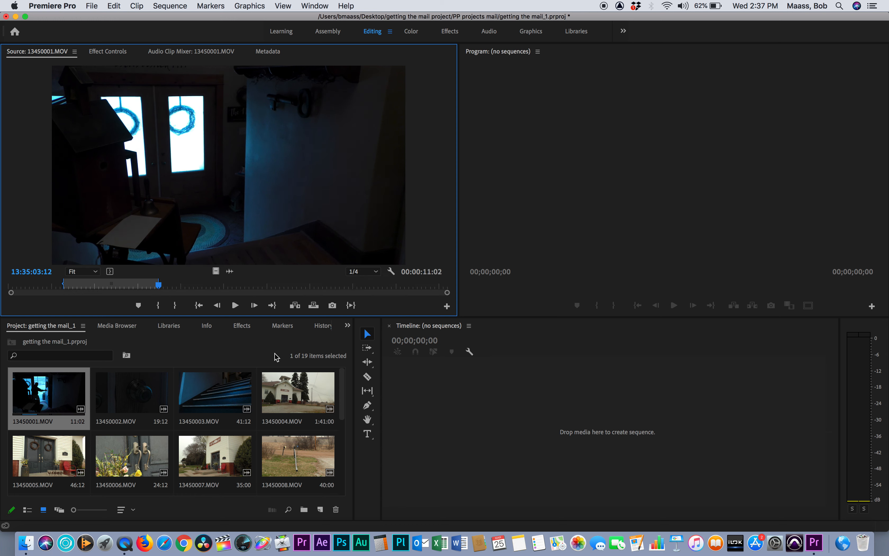
drag(159, 289, 189, 288)
click(175, 307)
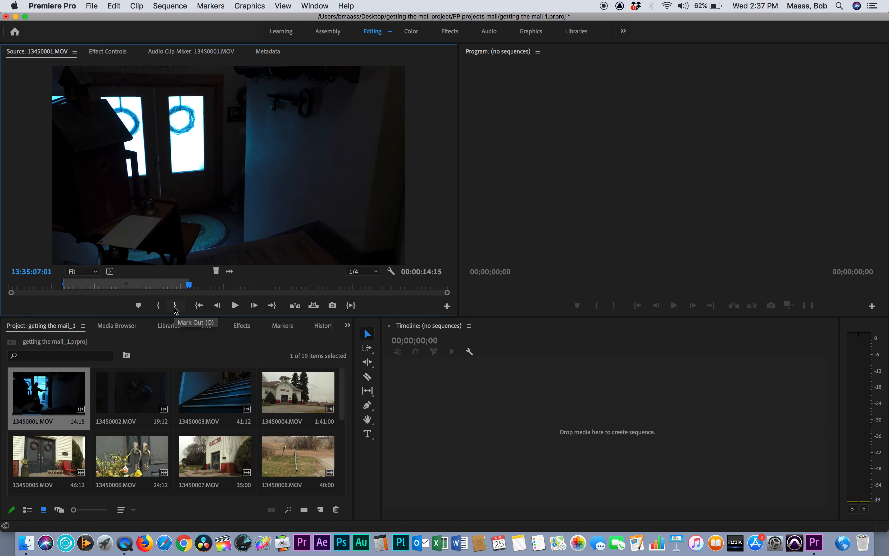
Mark the Out point of 13450001.MOV at 13:35:03:18 and create a sequence from the trimmed clip in the empty timeline.
drag(185, 288, 161, 292)
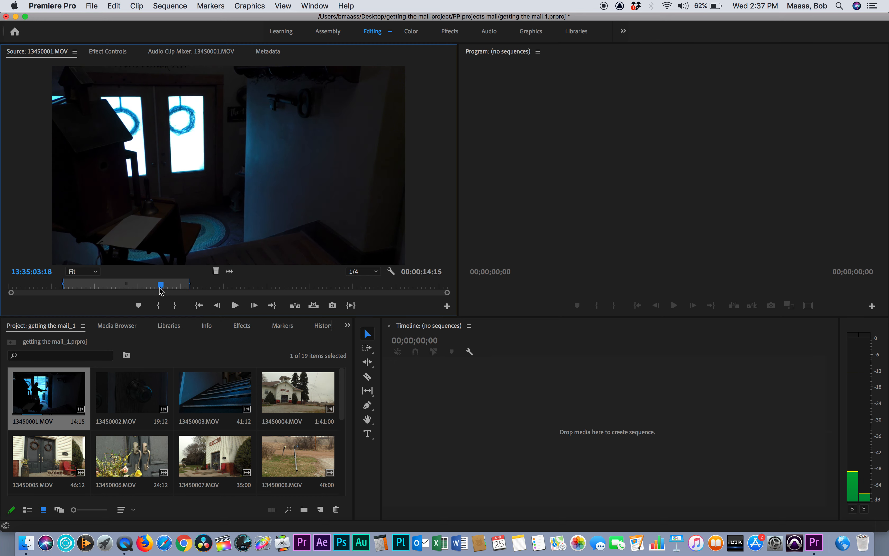
key(o)
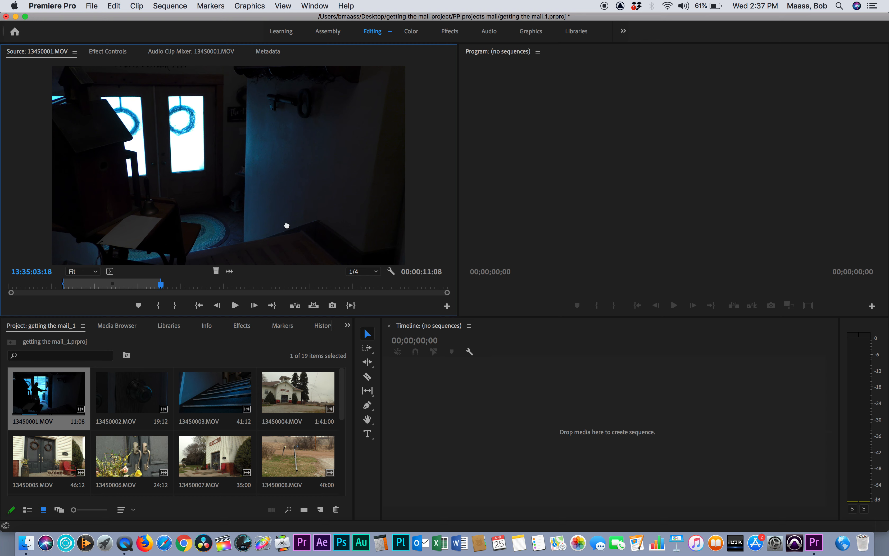
drag(287, 225, 467, 418)
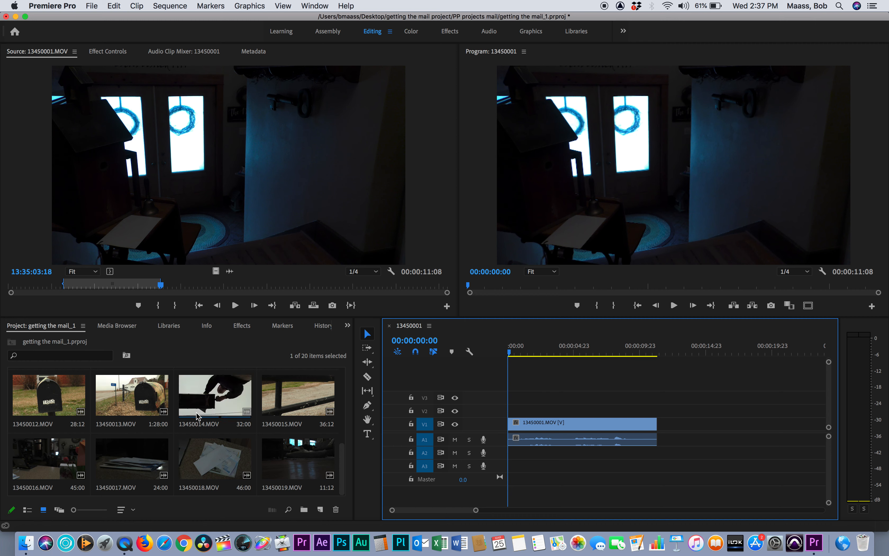
Rename the new sequence in the project bin as "getting the mail Seq 1".
drag(79, 516, 107, 515)
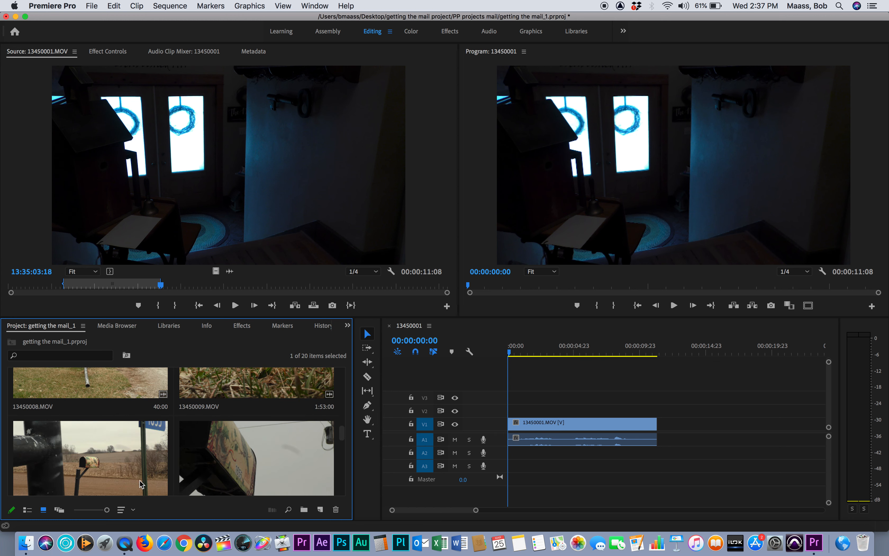
drag(107, 514, 73, 514)
drag(341, 474, 340, 398)
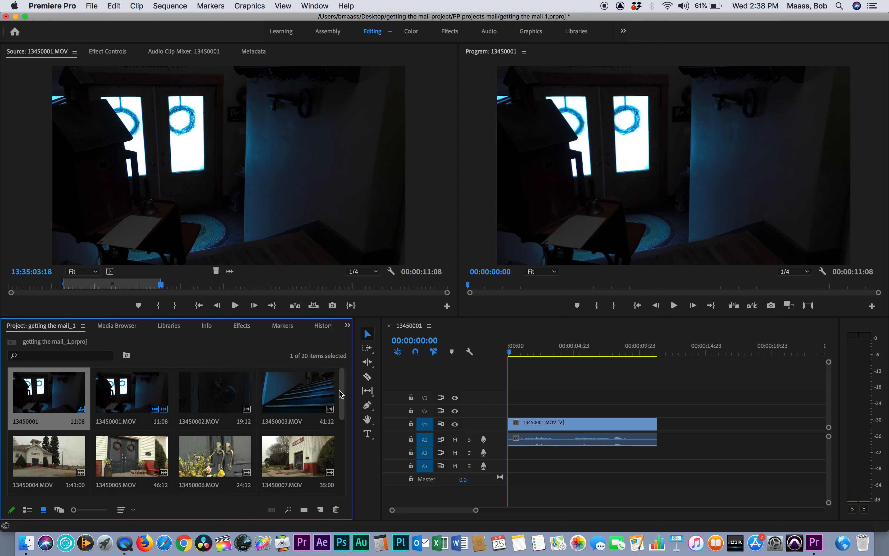
drag(81, 510, 108, 510)
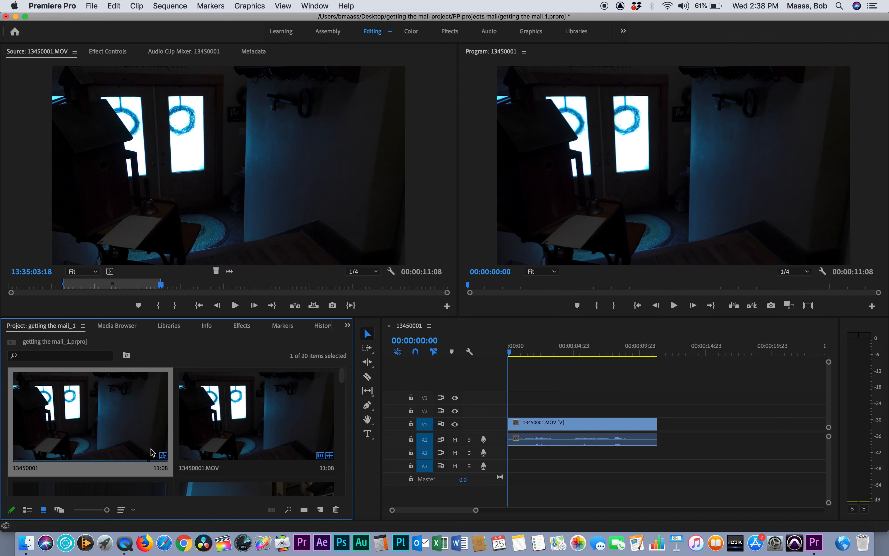
click(35, 467)
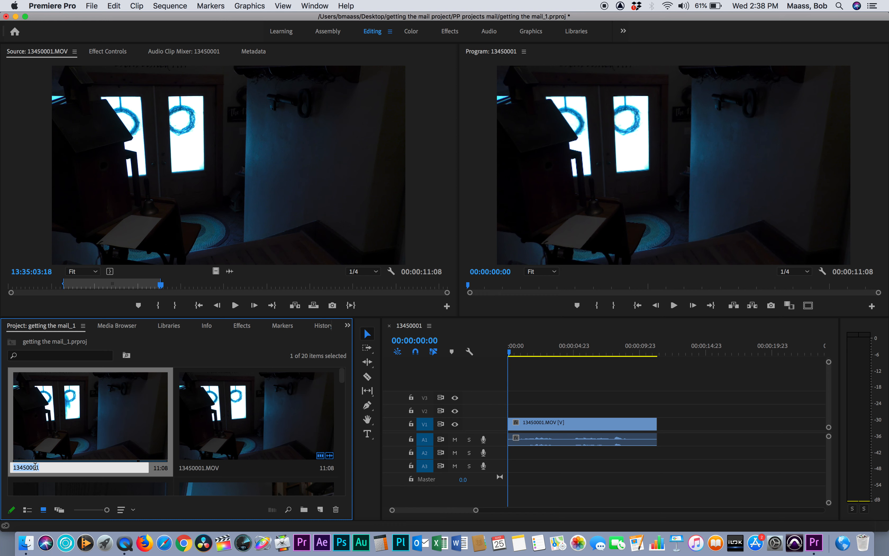
text(getting the mail Seq 1)
key(Tab)
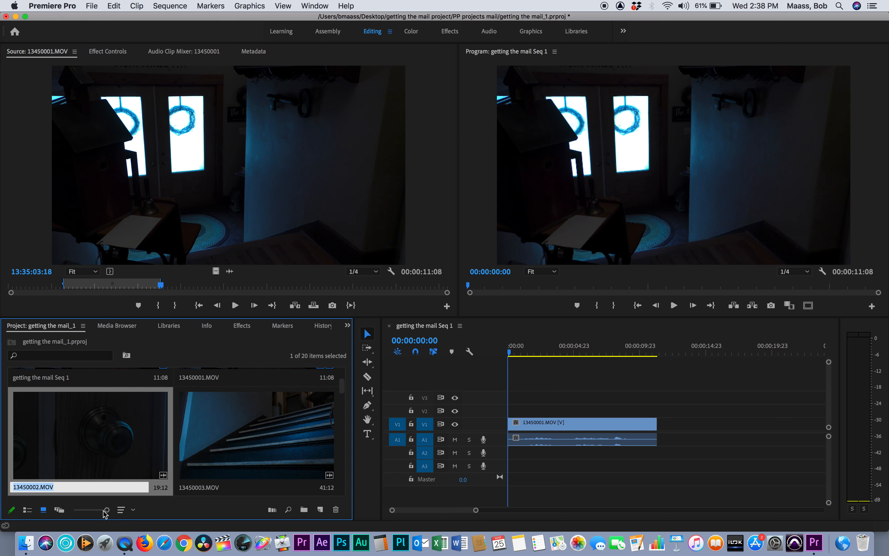
drag(107, 510, 71, 511)
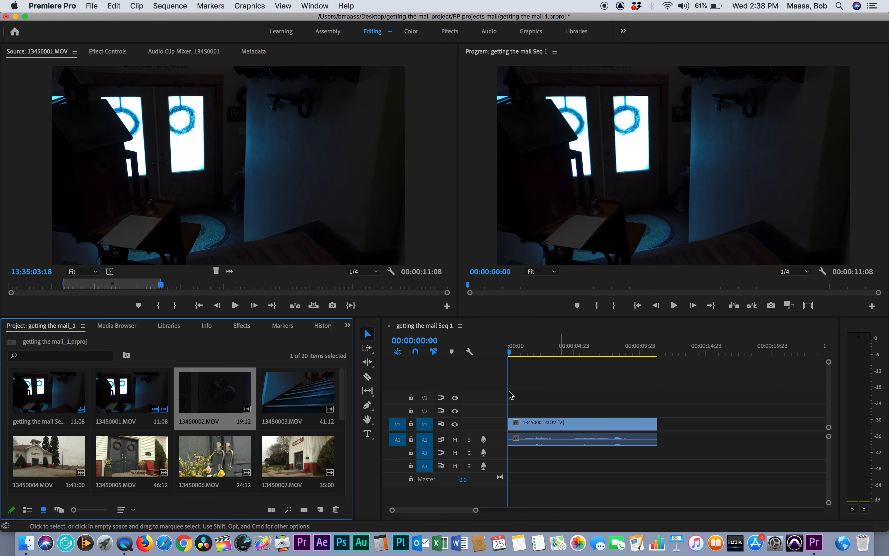
Close the sequence, reopen it from the project bin and play it to 00:00:01:11.
click(390, 326)
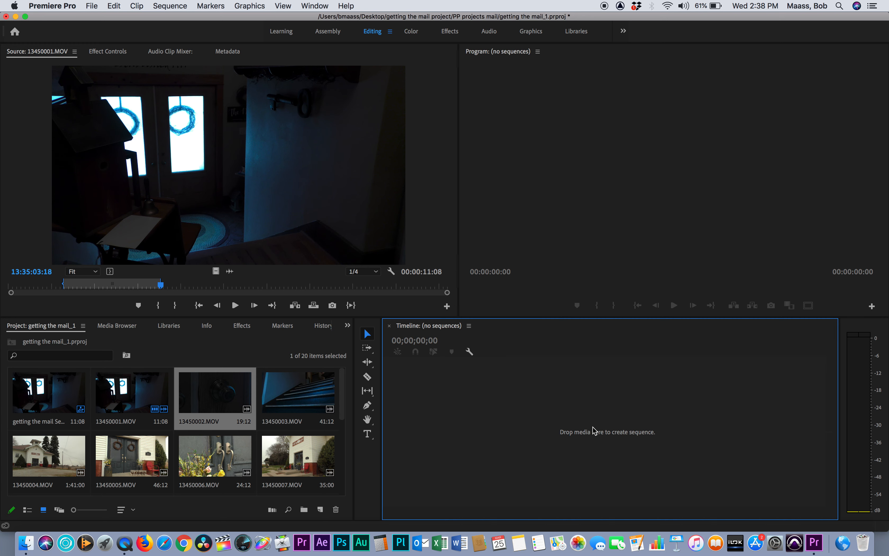
double_click(53, 403)
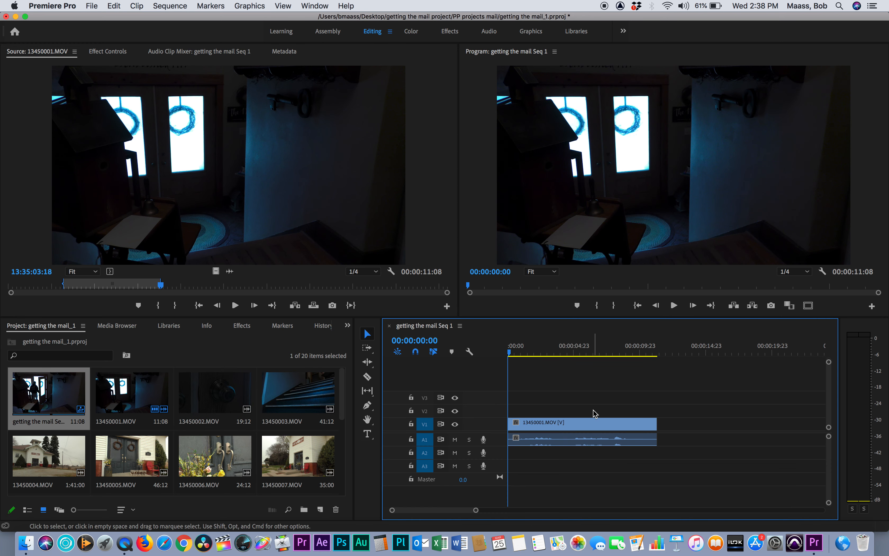
key(space)
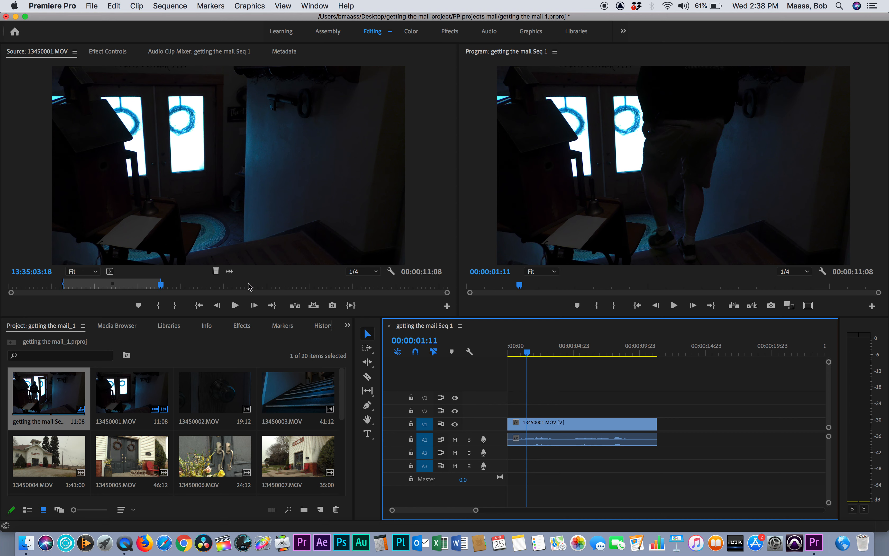
Open 13450003.MOV in the Source monitor and mark its In point at 13:36:12:07, as the feet come down the stairs.
double_click(302, 400)
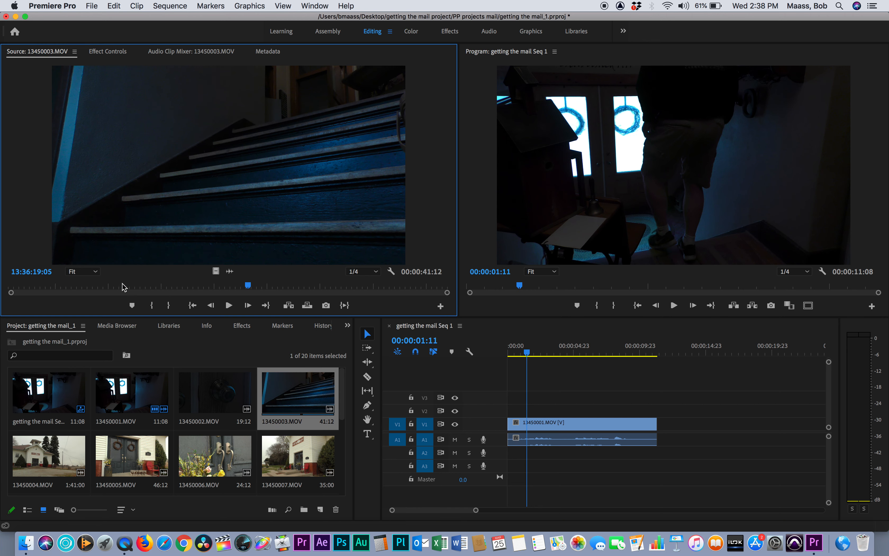
drag(140, 292, 177, 306)
key(space)
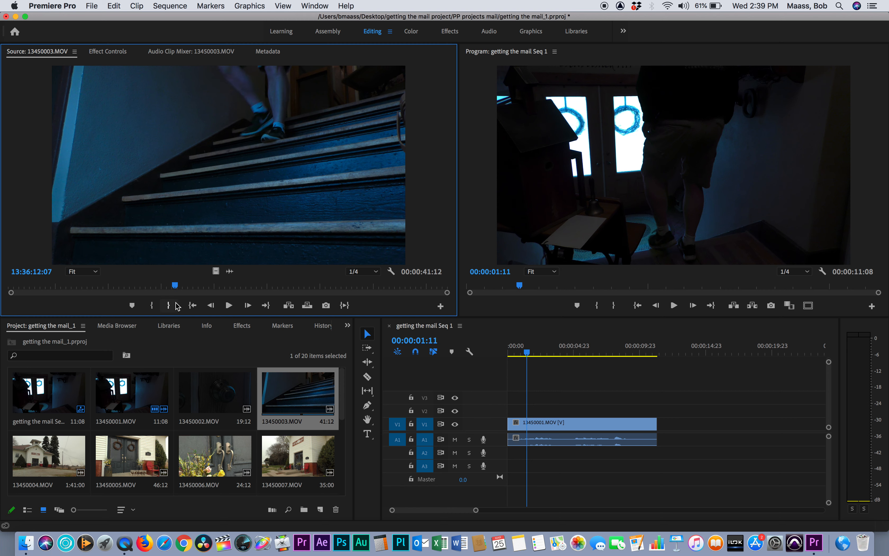
key(i)
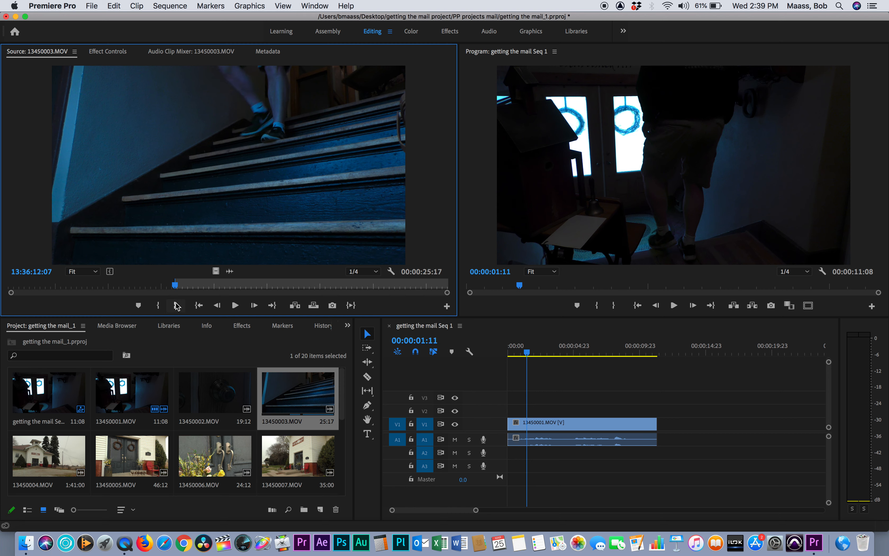
Play 13450003.MOV until the man has left the stairs and mark its Out point at 13:36:14:17.
key(space)
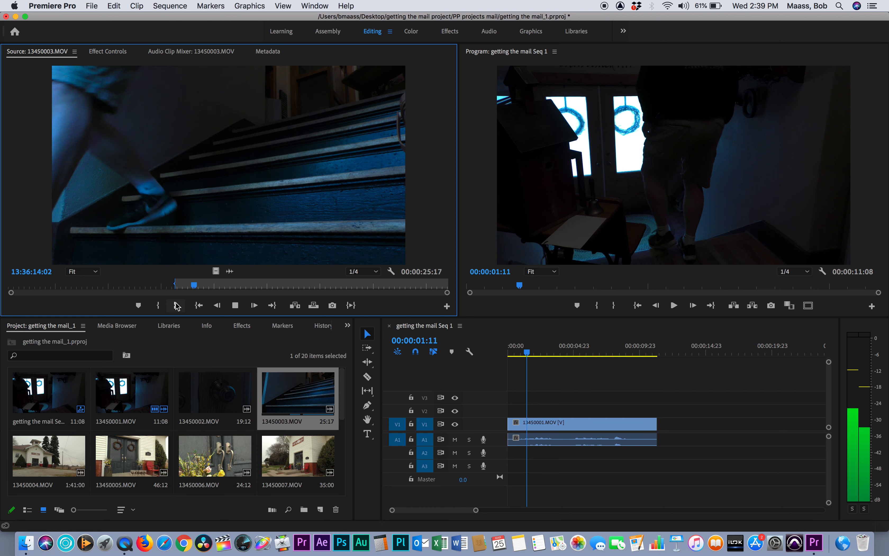
key(space)
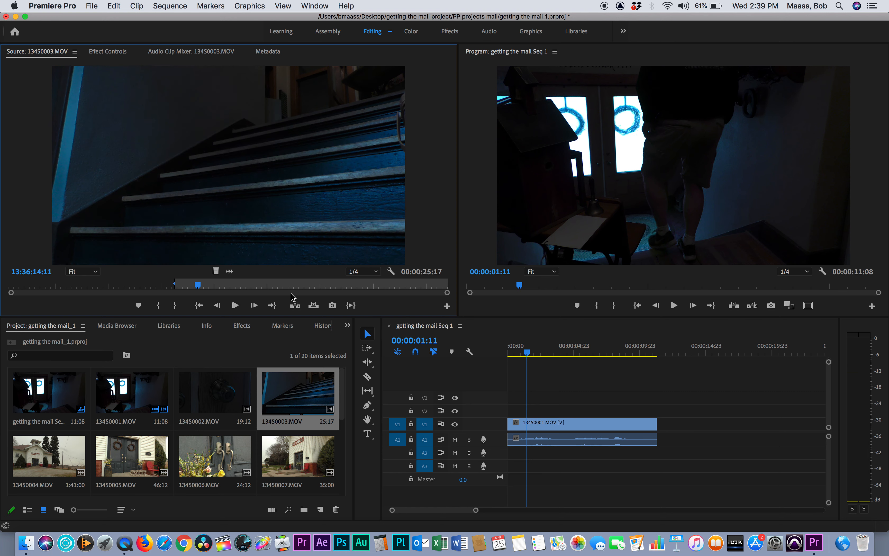
key(space)
key(space)
key(o)
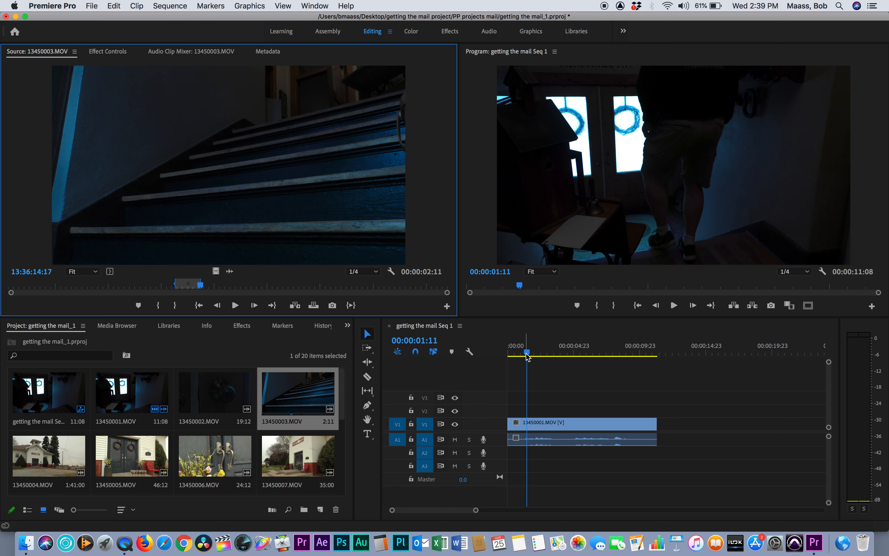
Compare the man's movement in the Source and Program monitors and set the In point of 13450003.MOV to 13:36:11:03.
drag(528, 356, 535, 358)
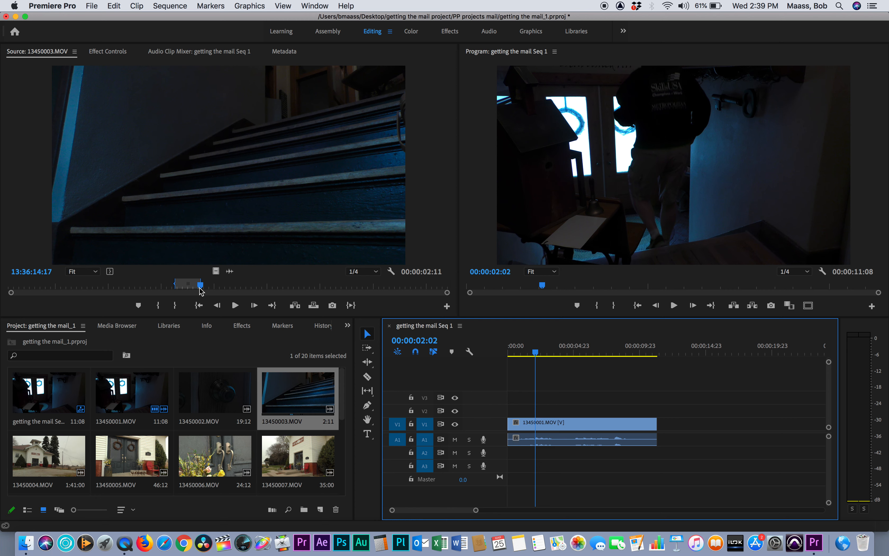
drag(201, 291, 162, 303)
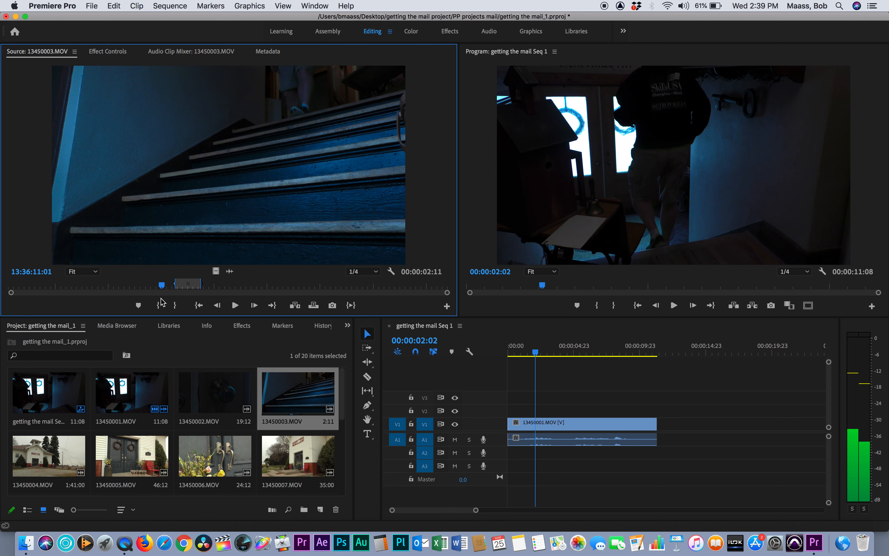
key(space)
key(space)
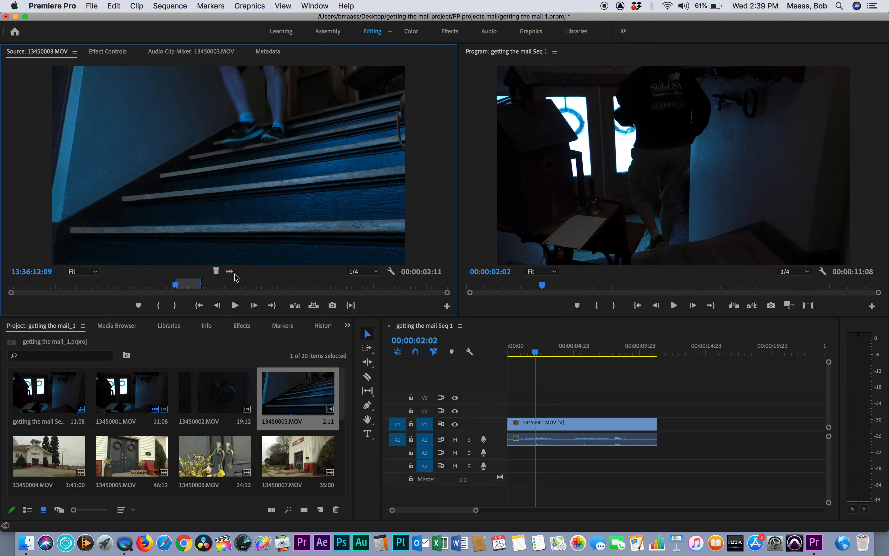
drag(537, 353, 535, 353)
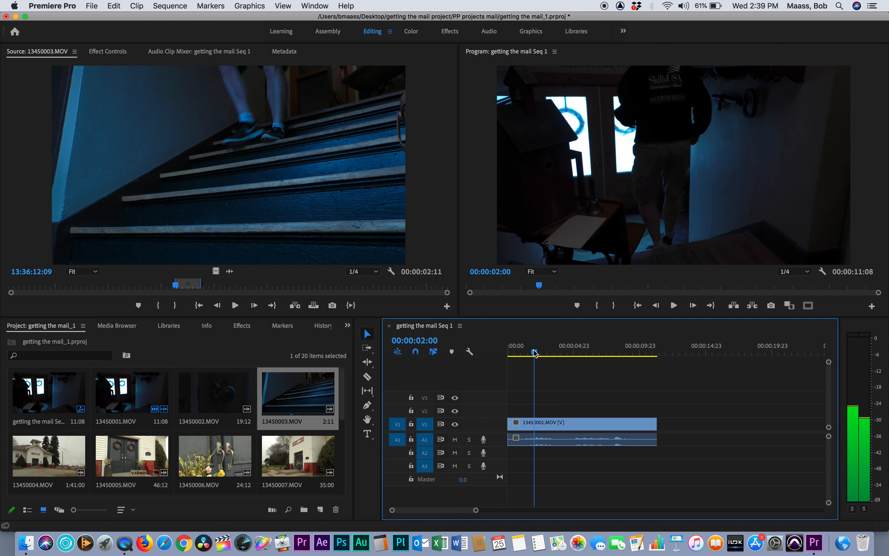
drag(186, 286, 168, 288)
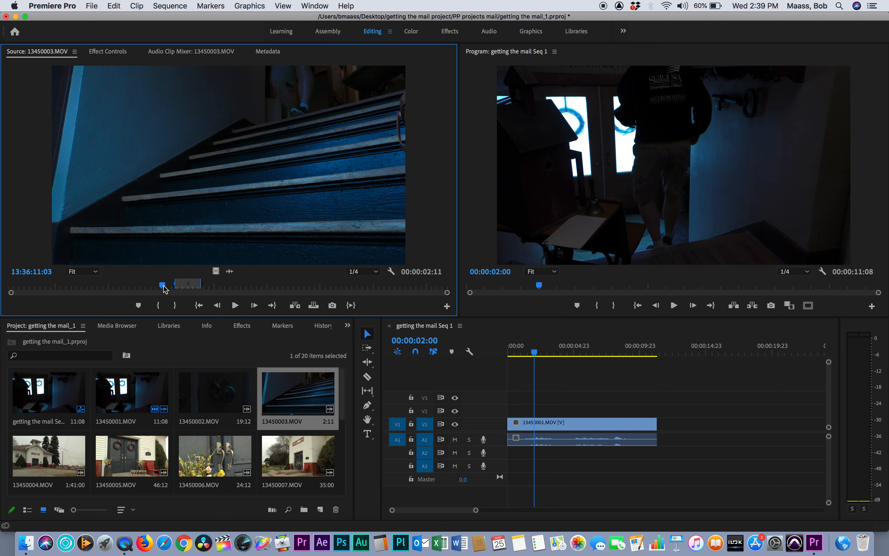
Overwrite the marked section of 13450003.MOV onto V1 and A1 over 13450001.MOV, starting at 00:00:00:23.
mouse_move(535, 358)
mouse_down()
mouse_move(514, 357)
mouse_move(524, 358)
mouse_up()
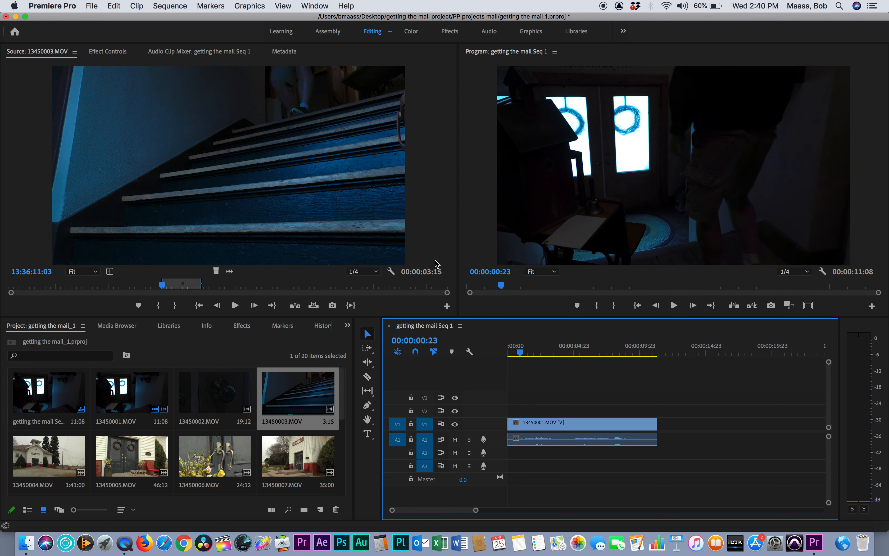
drag(324, 212, 576, 435)
click(594, 426)
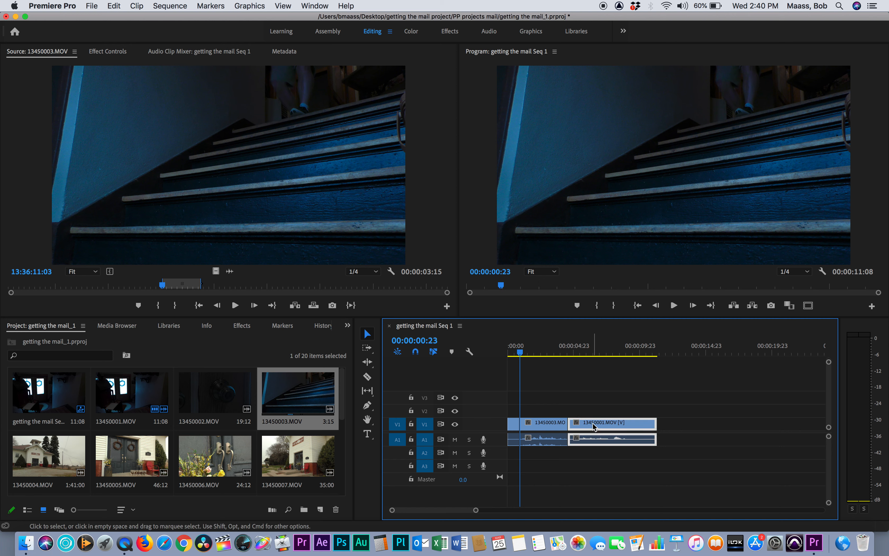
Play the sequence from its start through both cuts and return to 00:00:02:15 to check the action match.
drag(524, 354, 485, 354)
key(space)
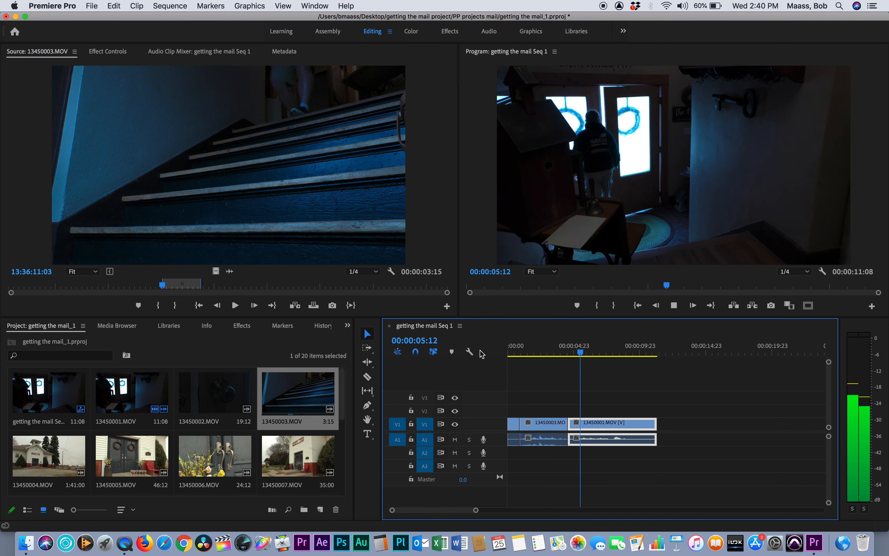
key(space)
drag(588, 347, 542, 358)
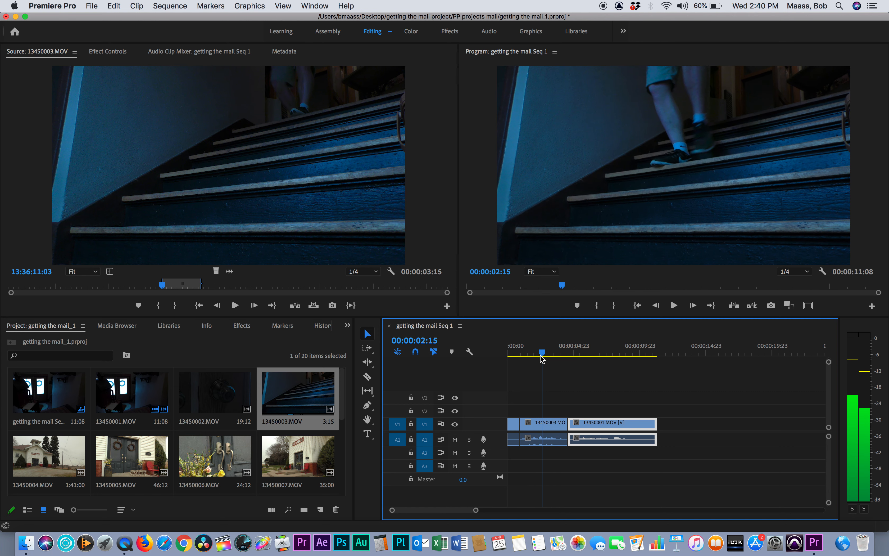
Delete the 13450001.MOV remnant at the sequence start and extend the head of 13450003.MOV back to 00:00:00:00.
click(512, 426)
key(Delete)
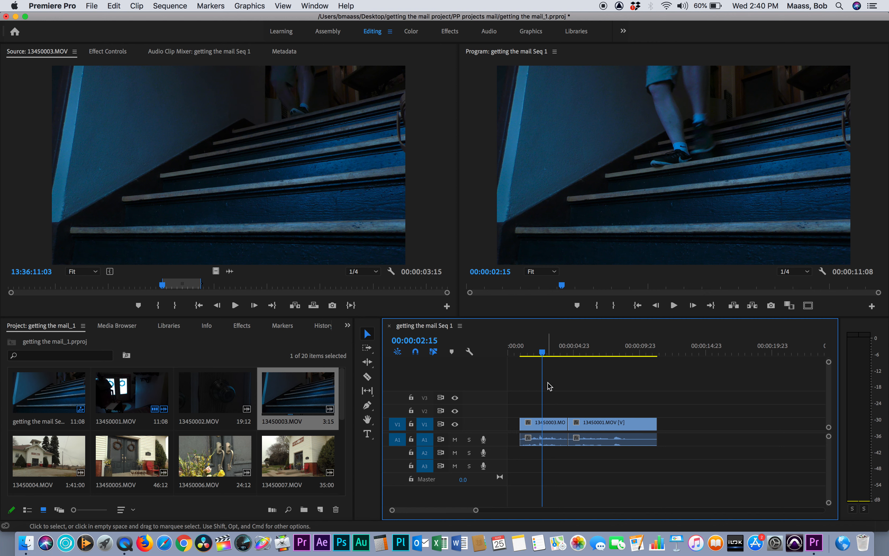
drag(516, 425, 508, 425)
drag(541, 356, 506, 352)
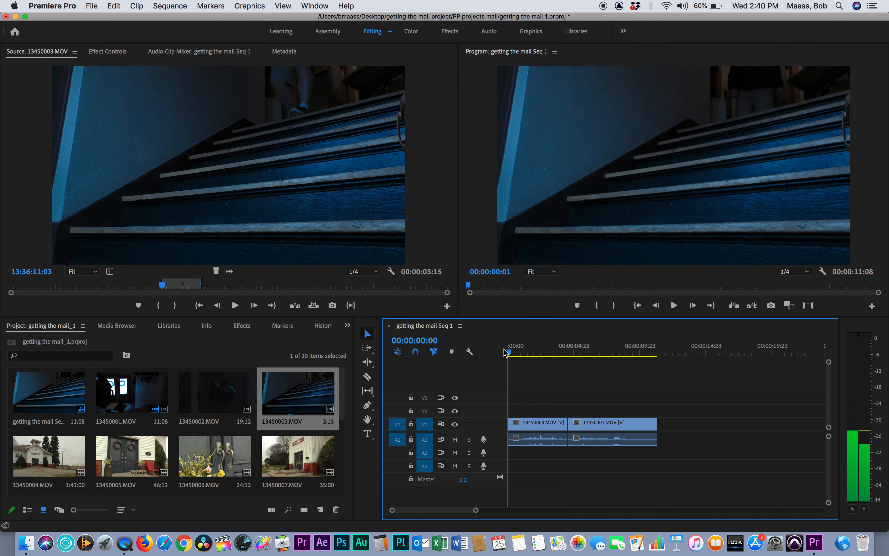
Move 13450001.MOV later on the timeline and shift 13450003.MOV to 00:00:02:12, leaving gaps around it.
drag(607, 431, 663, 431)
drag(544, 423, 571, 426)
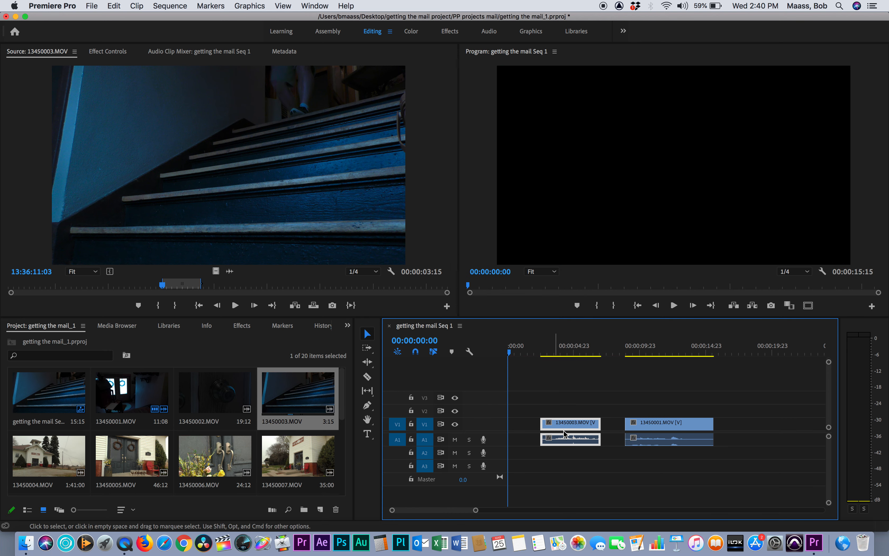
Open the sequence's 13450003.MOV clip in the Source monitor and mark an earlier In point at about 13:36:07:18, before the man appears.
double_click(567, 425)
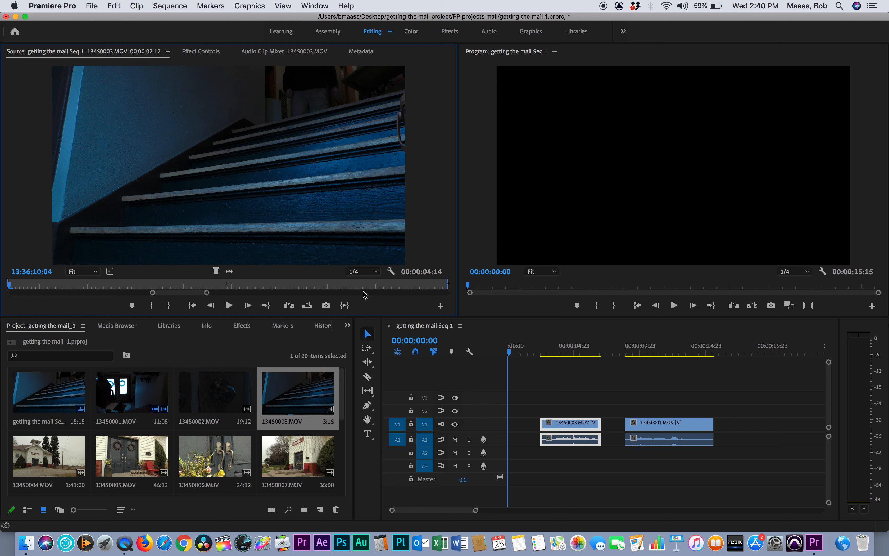
drag(167, 282, 2, 280)
key(minus)
key(minus)
key(minus)
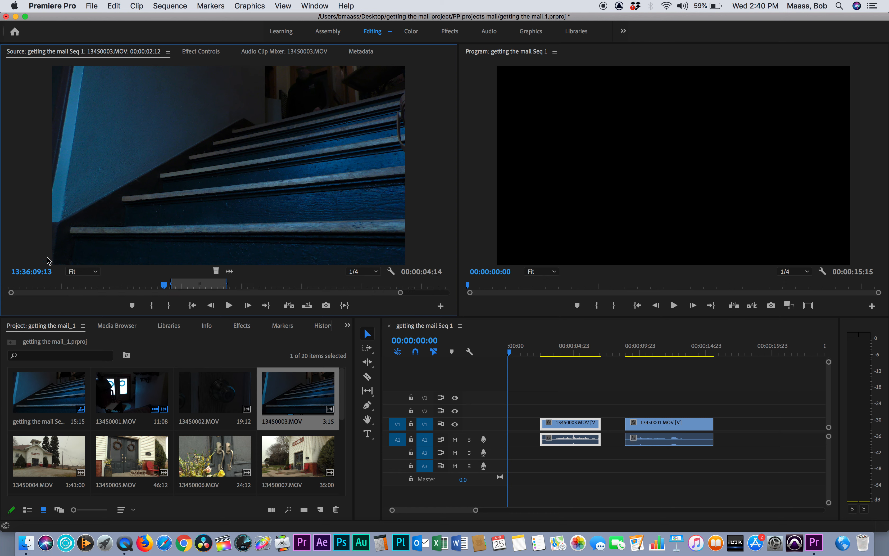
drag(164, 289, 158, 289)
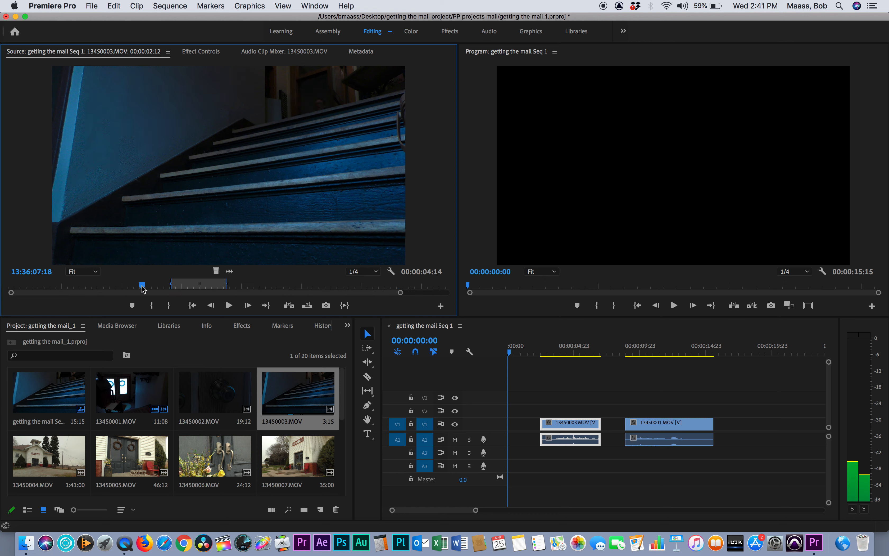
key(i)
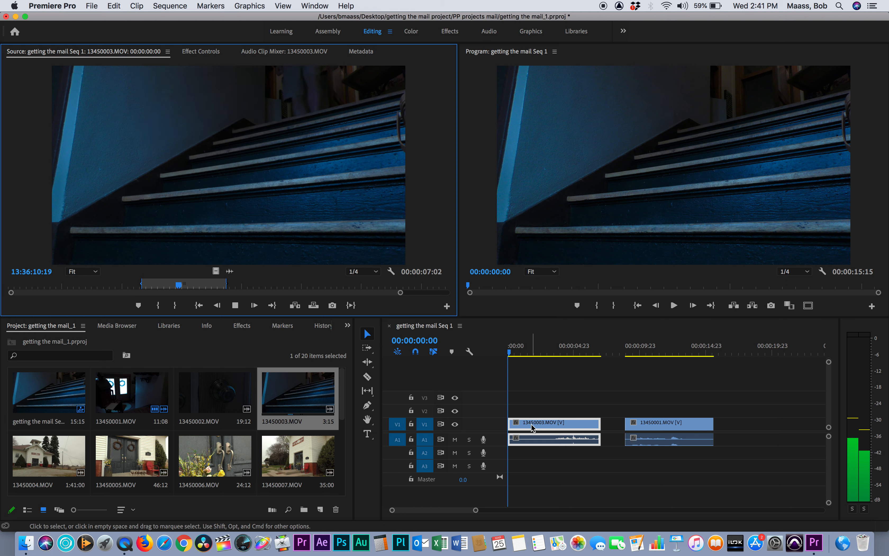
Play the extended 13450003.MOV in the sequence and step forward to the foot's movement at 00:00:05:05.
key(space)
click(520, 355)
key(space)
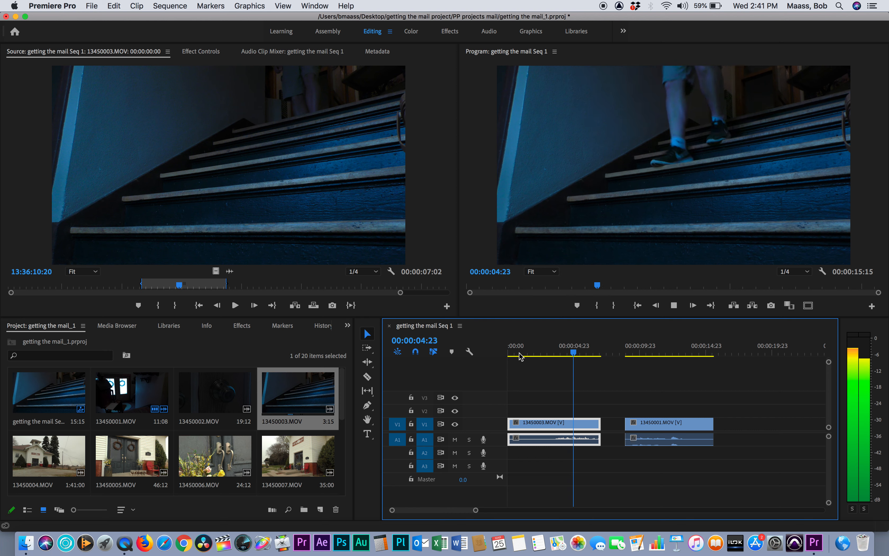
key(space)
key(Right)
key(Right)
key(Right)
key(Right)
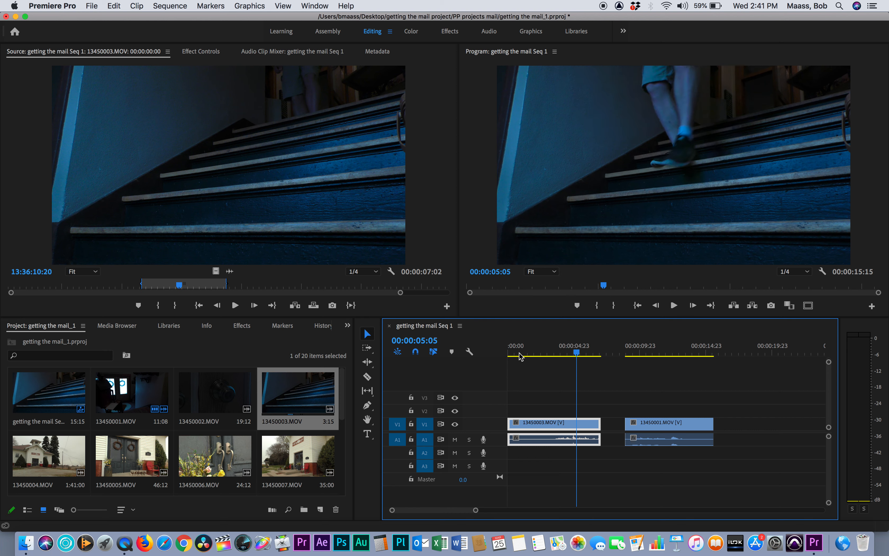
Retrim the head of 13450001.MOV to the man's stride at 00:00:11:13 and butt the clip against 13450003.MOV.
mouse_move(638, 347)
mouse_down()
mouse_move(665, 347)
mouse_move(645, 346)
mouse_up()
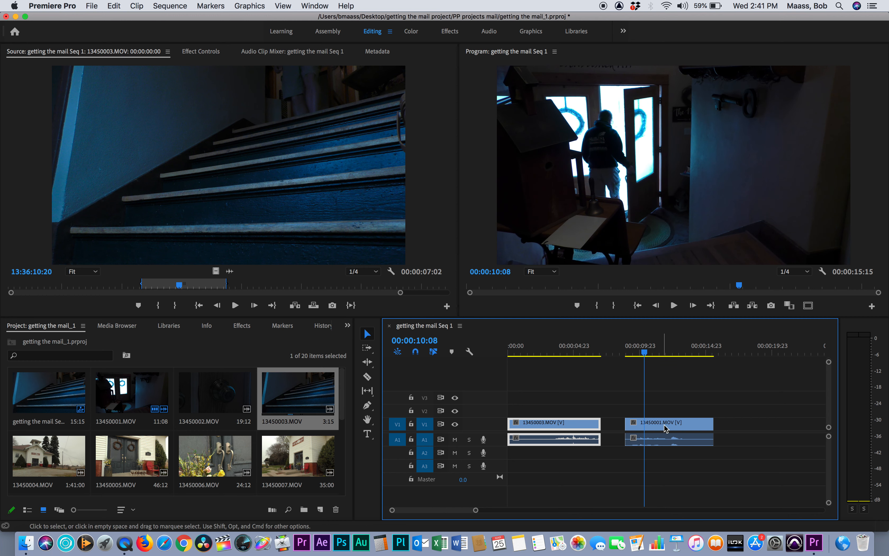
drag(666, 428, 621, 423)
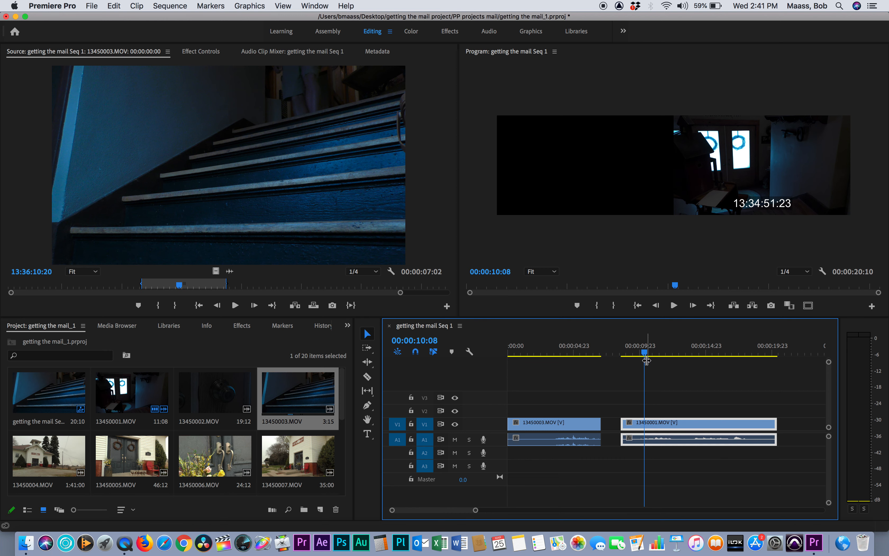
mouse_move(645, 353)
mouse_down()
mouse_move(631, 353)
mouse_move(661, 357)
mouse_up()
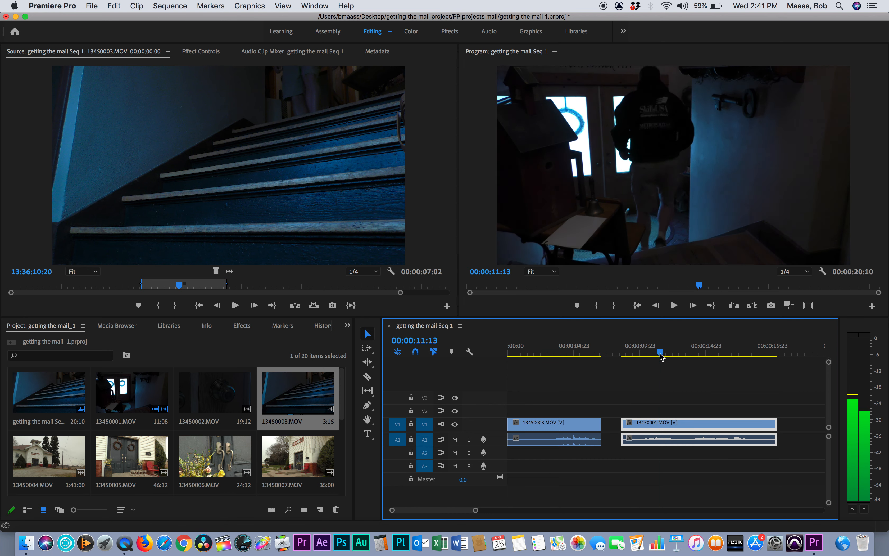
mouse_move(623, 418)
mouse_down()
mouse_move(657, 417)
mouse_move(639, 424)
mouse_up()
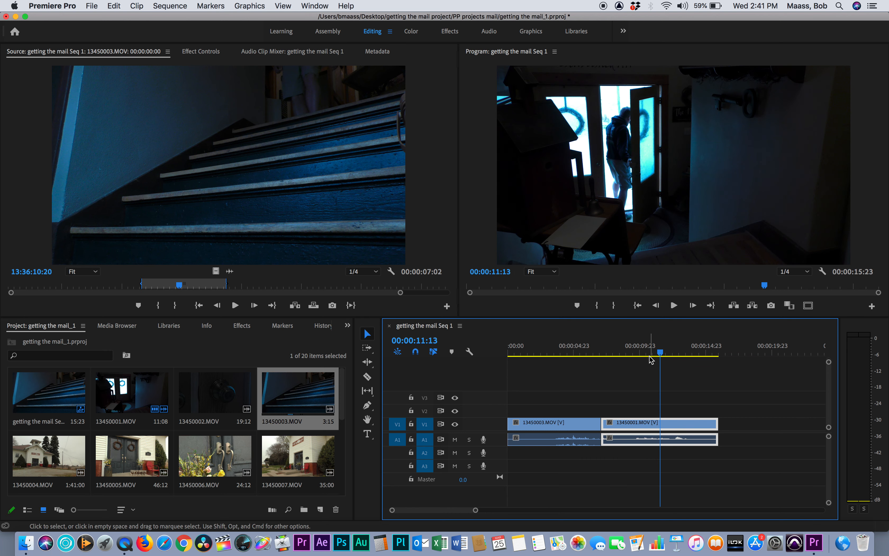
Play the sequence from the start through the cut to 00:00:08:08 to check the join.
drag(656, 347, 351, 374)
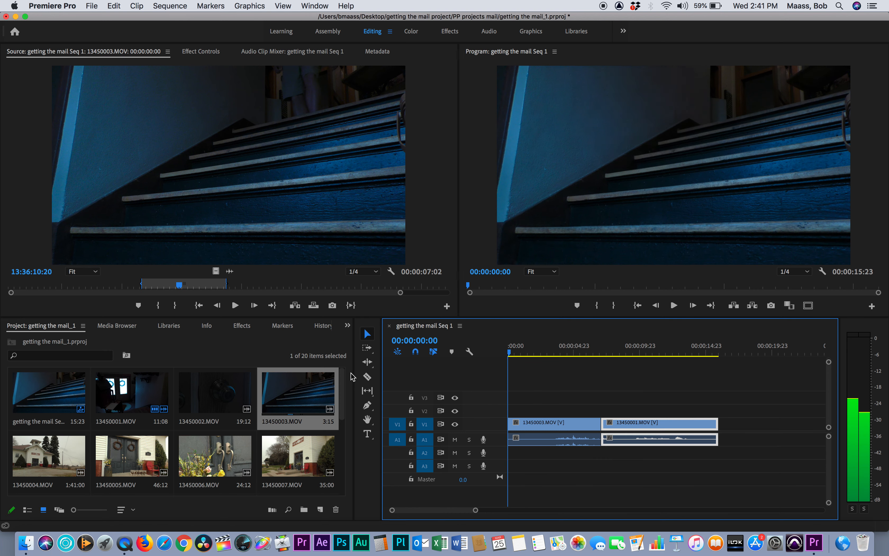
key(space)
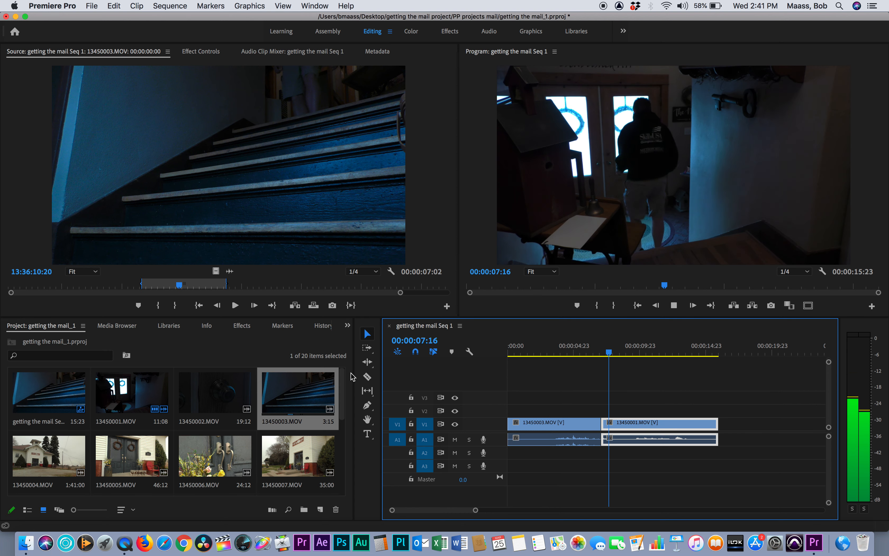
key(space)
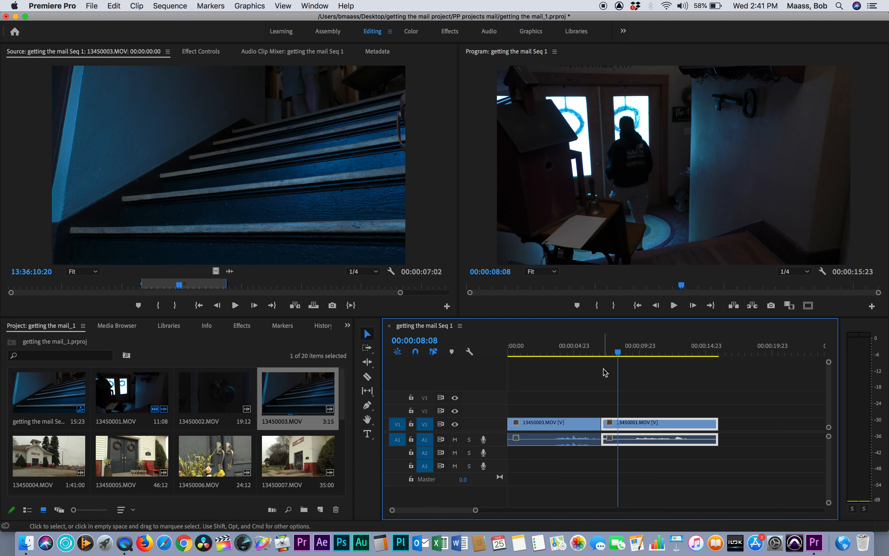
Trim the tail of 13450003.MOV to 00:00:05:01, where the foot lands on the stair, and move 13450001.MOV against it.
drag(558, 355, 538, 355)
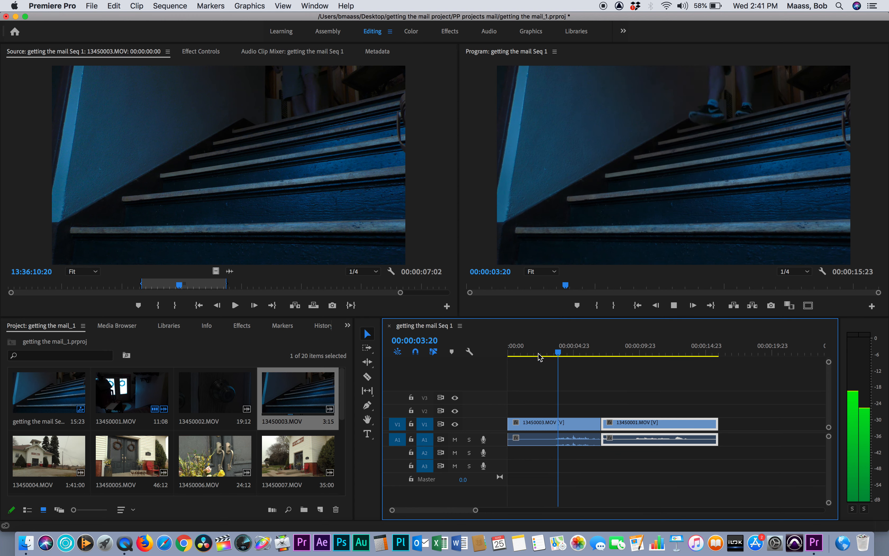
key(space)
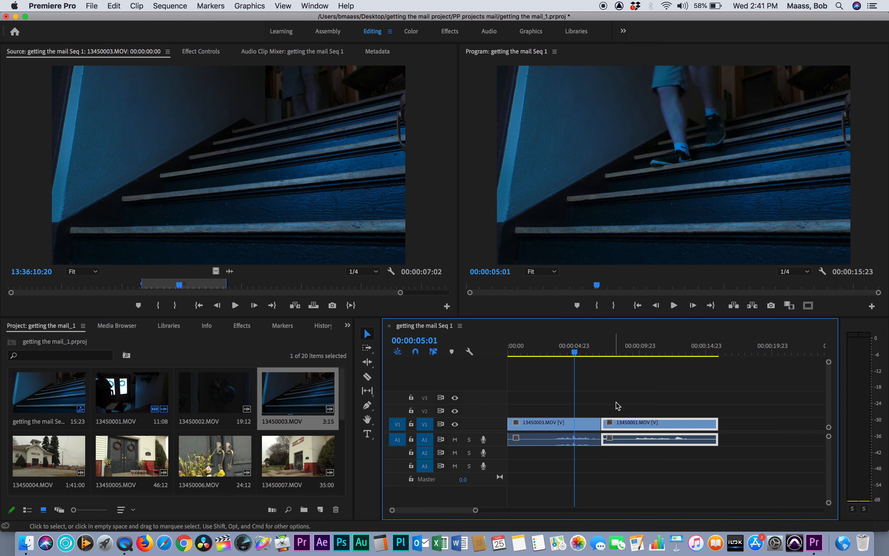
drag(598, 422, 574, 423)
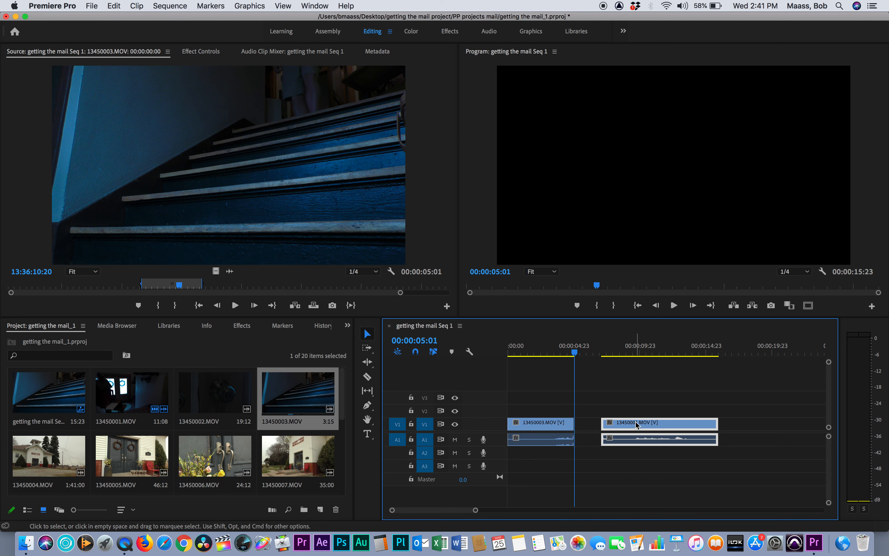
drag(638, 425, 611, 425)
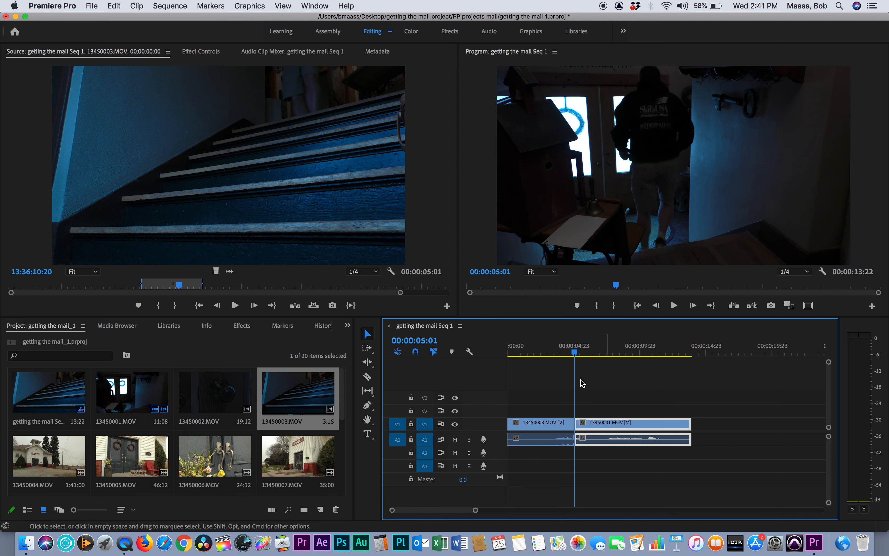
Play across the new cut and trim the tail of 13450001.MOV to 00:00:06:18, as the man reaches the doors.
click(552, 345)
key(space)
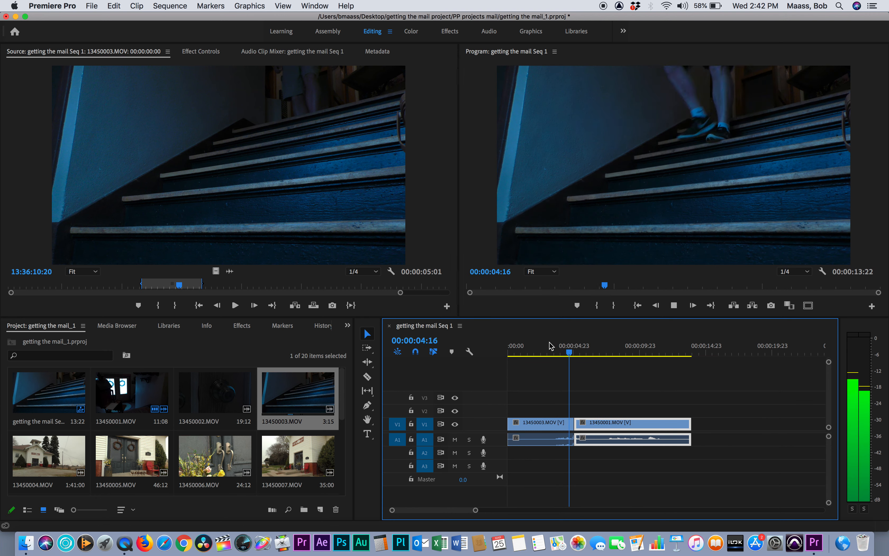
key(space)
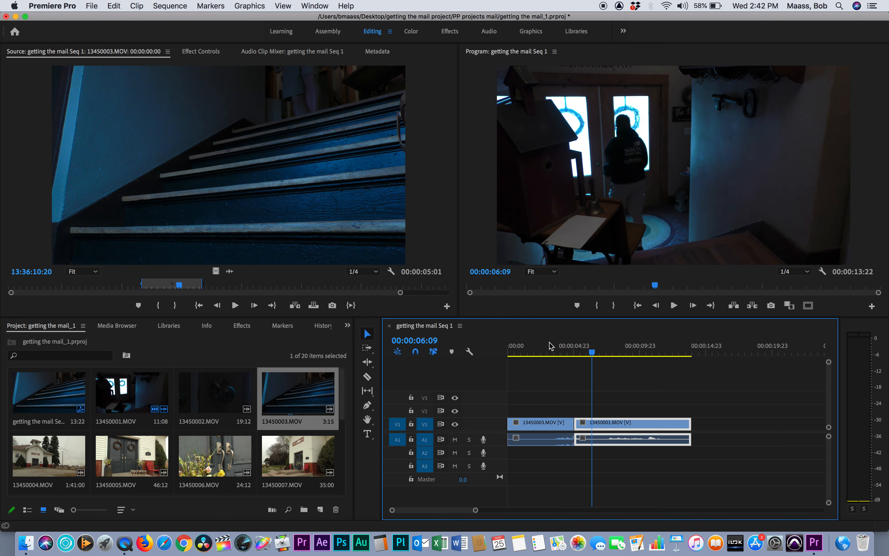
mouse_move(593, 353)
mouse_down()
mouse_move(615, 355)
mouse_move(598, 356)
mouse_up()
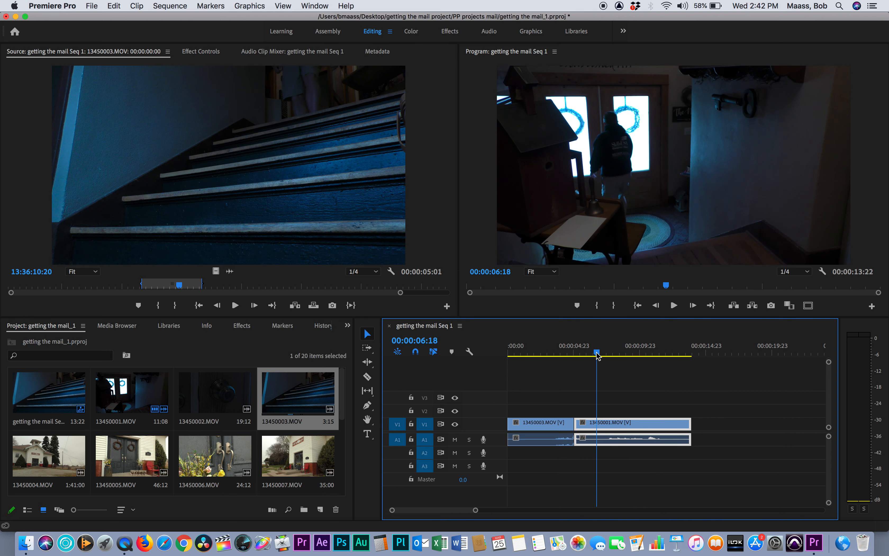
drag(689, 422, 596, 427)
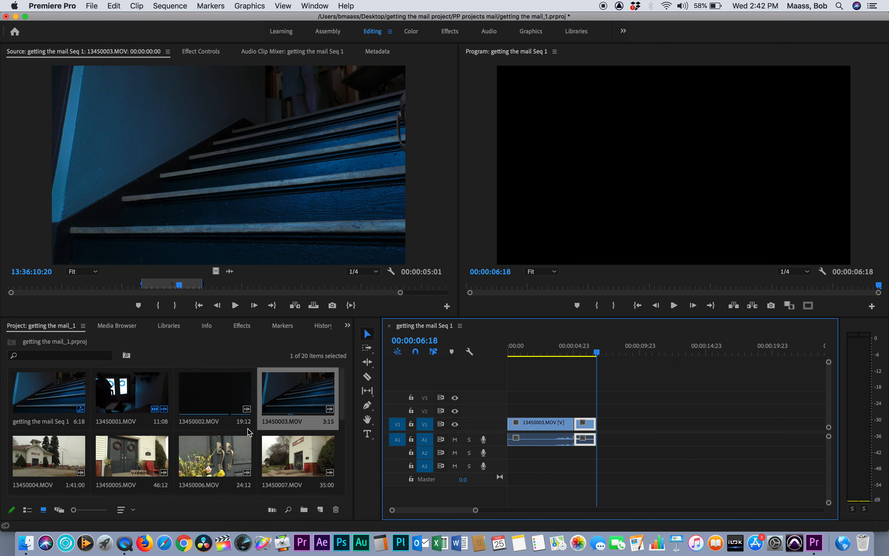
Open 13450002.MOV in the Source monitor and mark its In point at about 13:35:41:08 and Out point at 13:35:46:08.
double_click(222, 400)
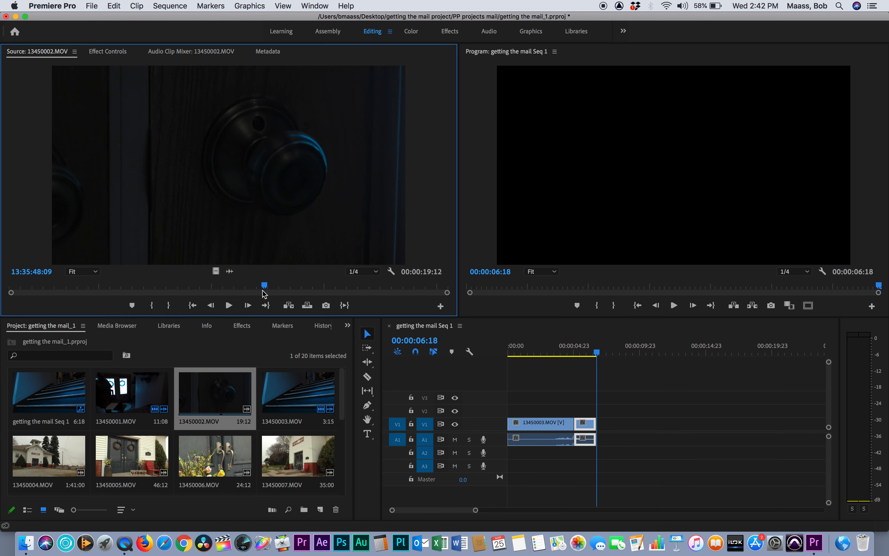
drag(235, 288, 118, 292)
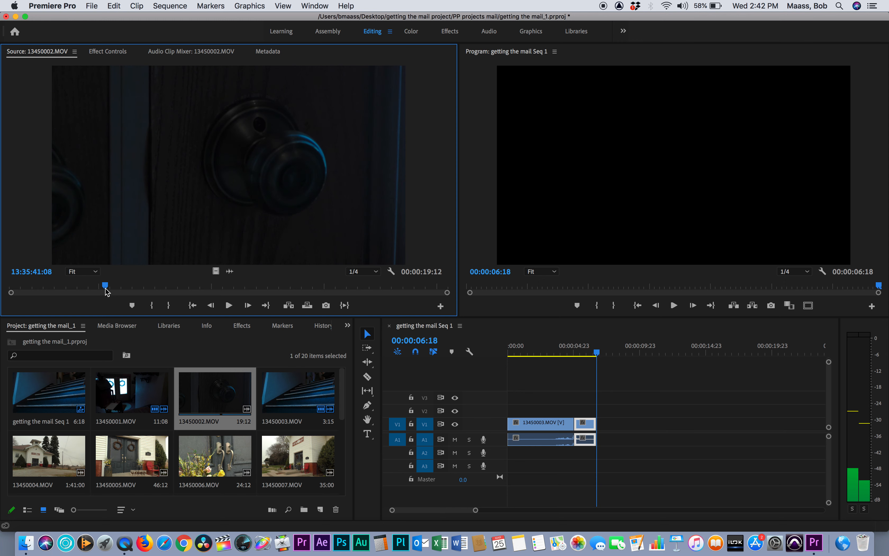
key(i)
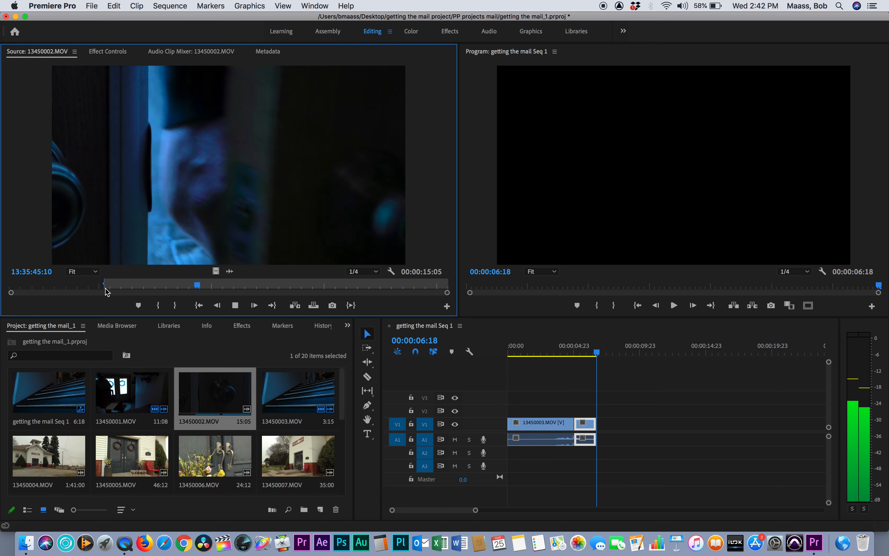
key(space)
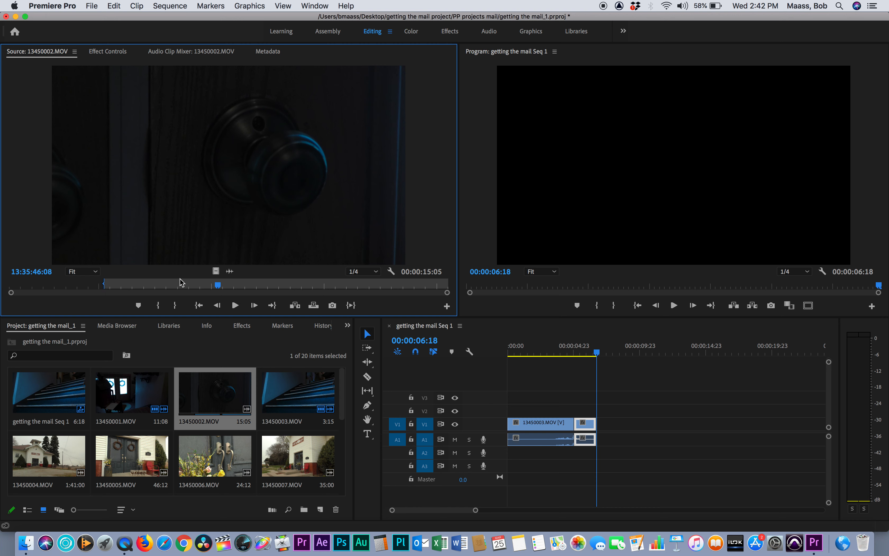
key(o)
Place the marked section of 13450002.MOV directly after 13450001.MOV on V1 and A1 and play the sequence from the start.
drag(519, 350, 599, 439)
key(Home)
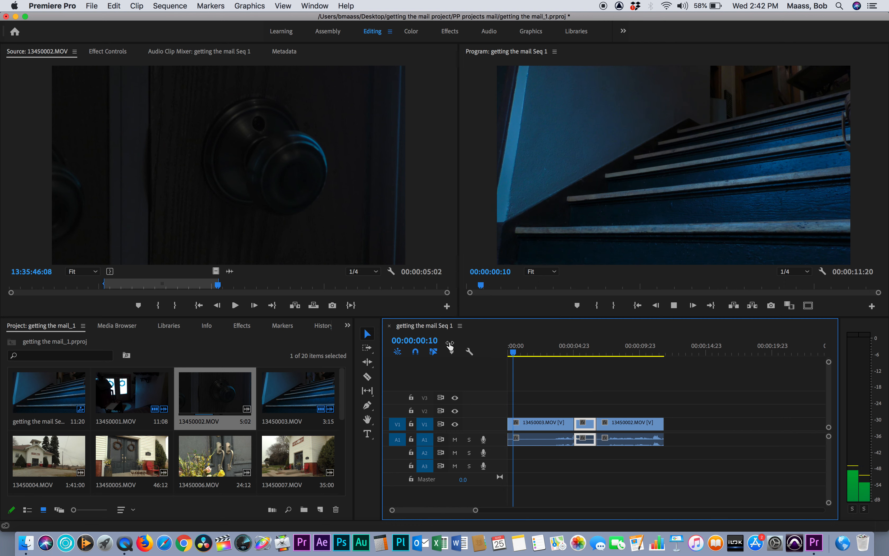